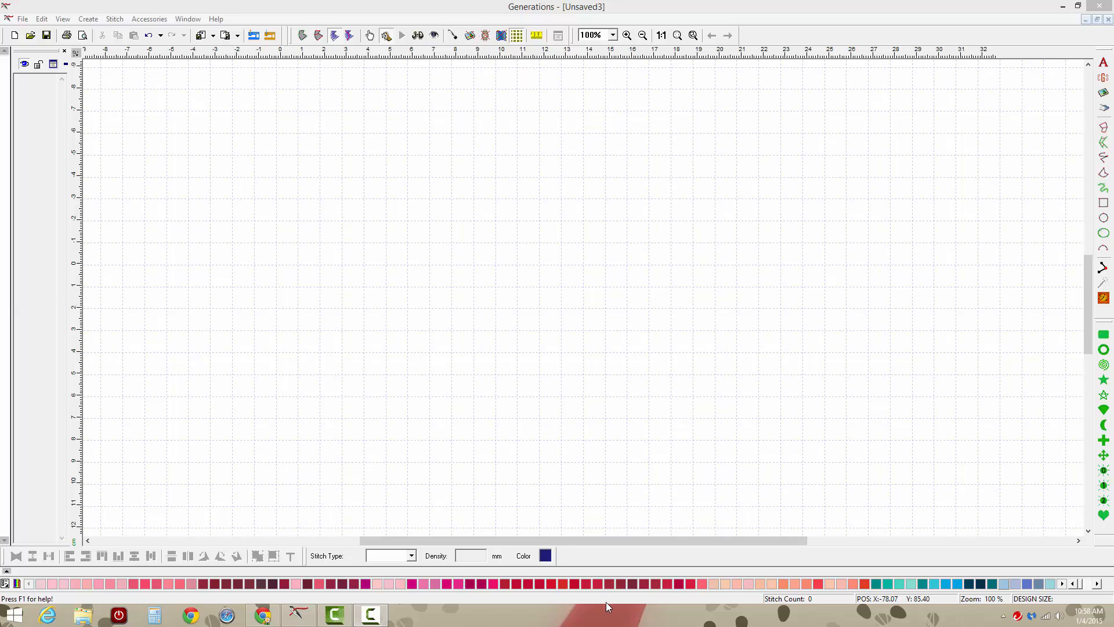
Step: Show the Building Block Bar
click(63, 20)
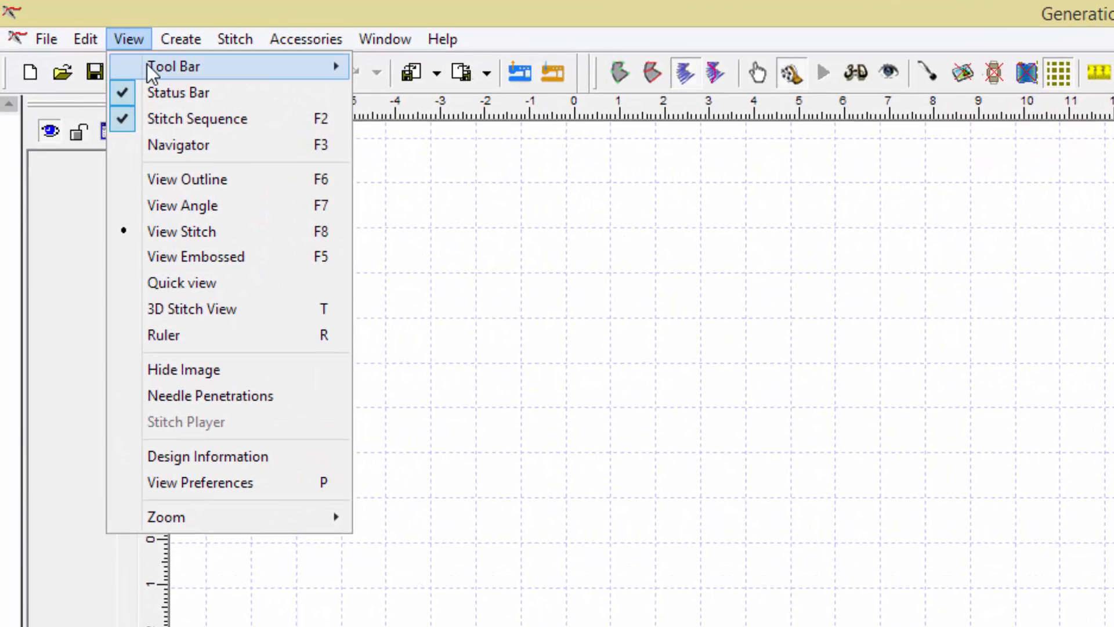
mouse_move(147, 65)
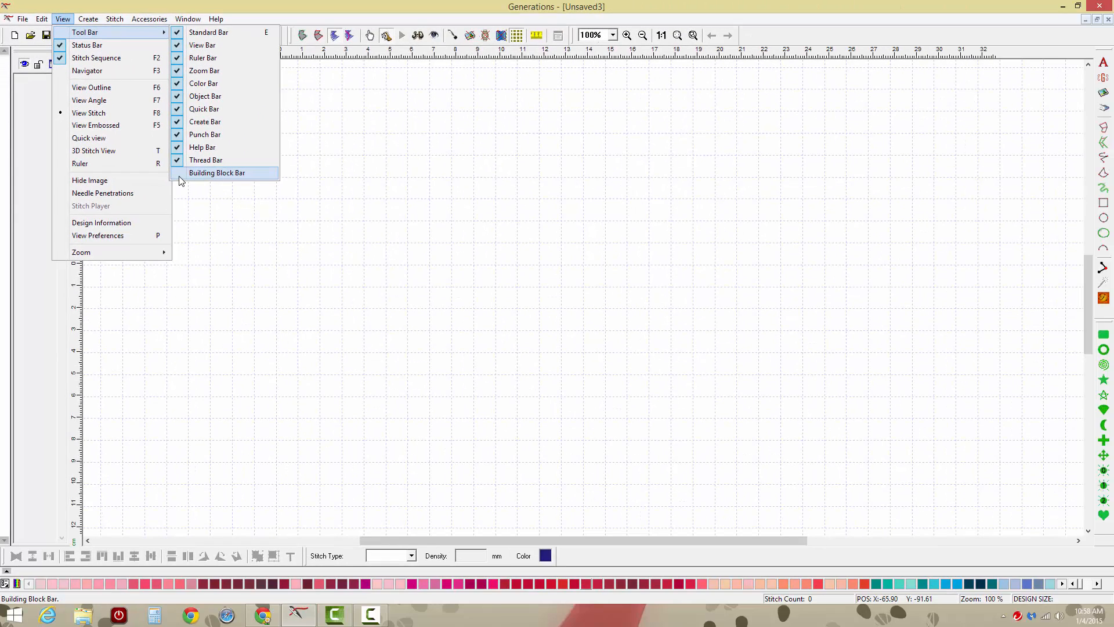
click(180, 176)
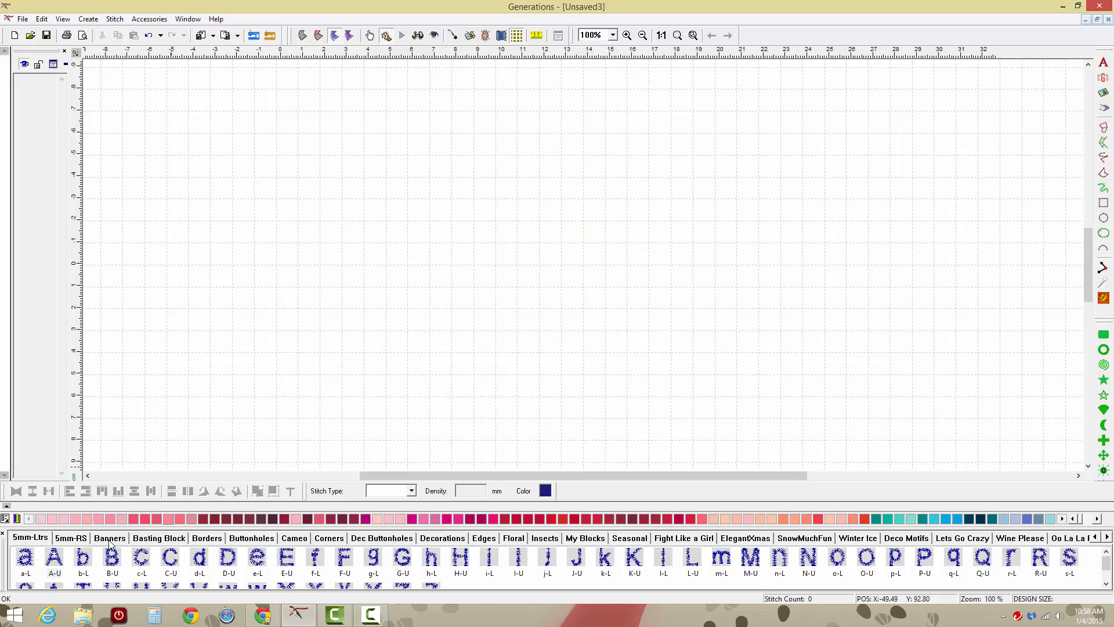
Step: Look through the building block categories from Borders and Buttonholes through to Insects and Seasonal
click(206, 539)
click(251, 538)
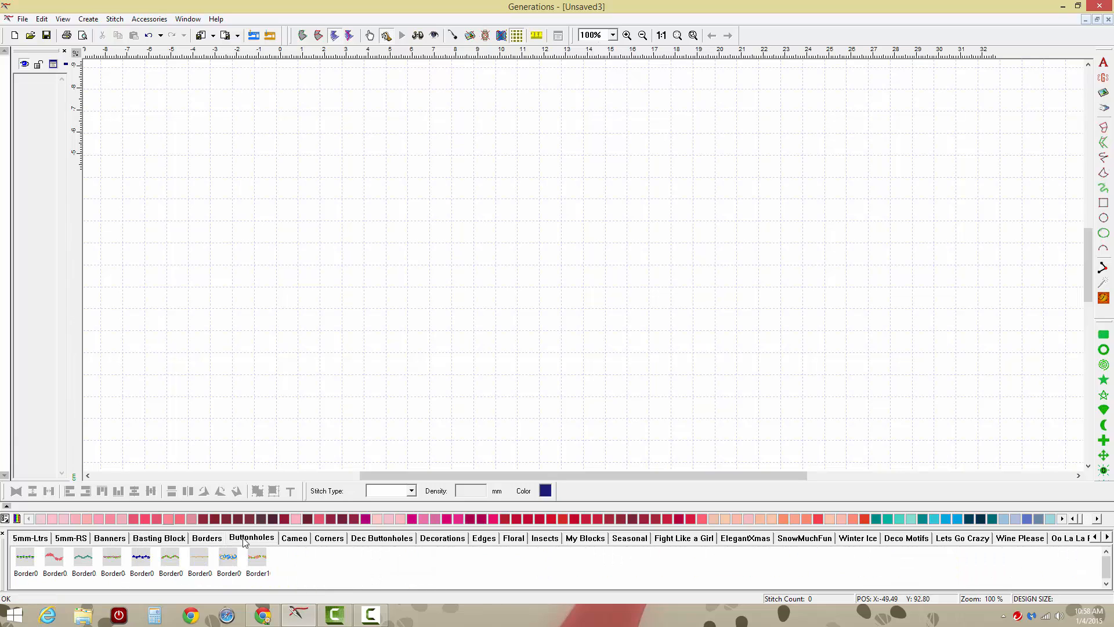
click(295, 538)
click(322, 543)
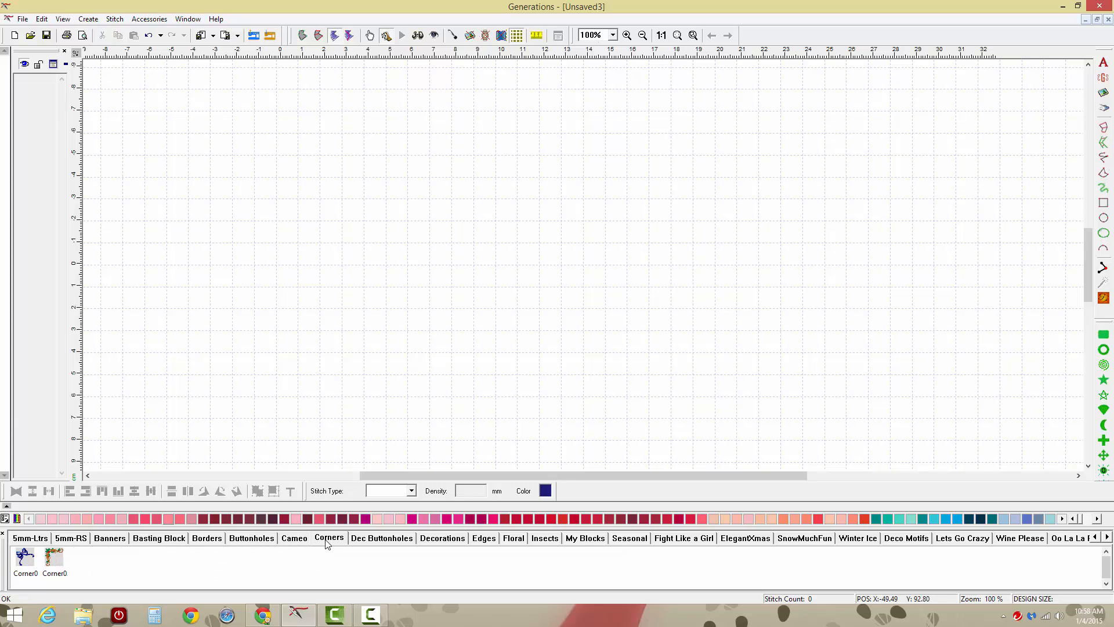
click(369, 542)
click(441, 542)
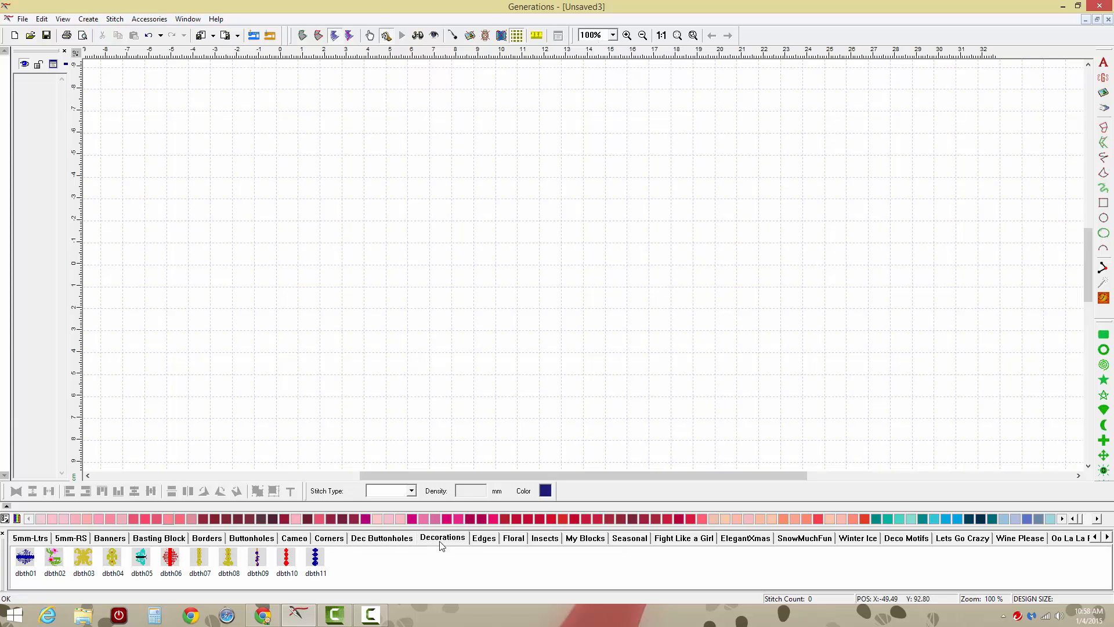
click(492, 541)
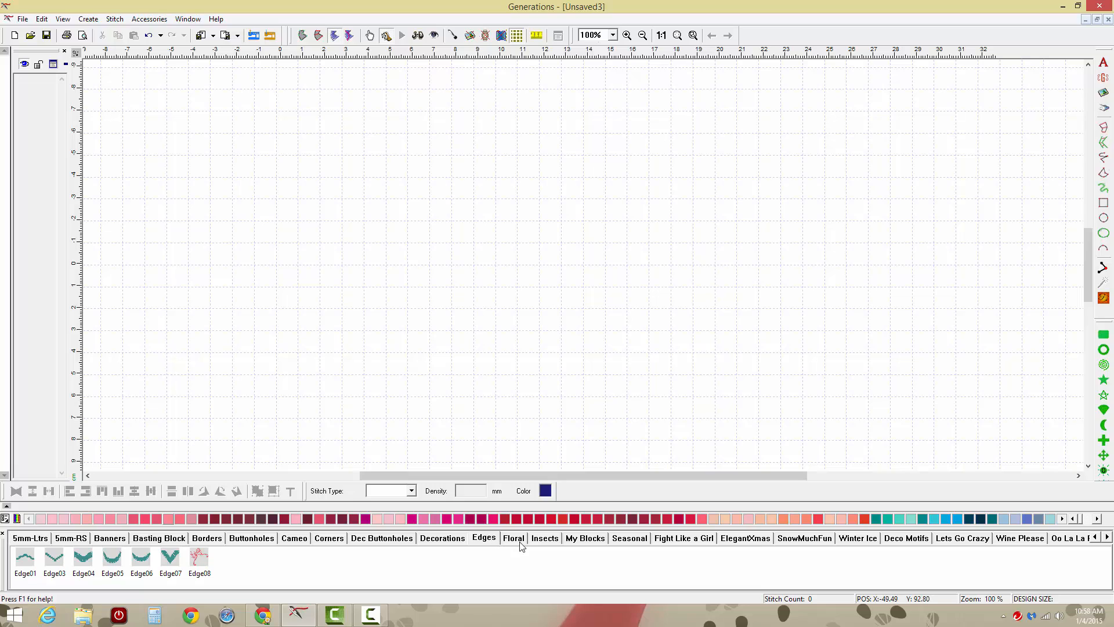
click(518, 541)
click(549, 541)
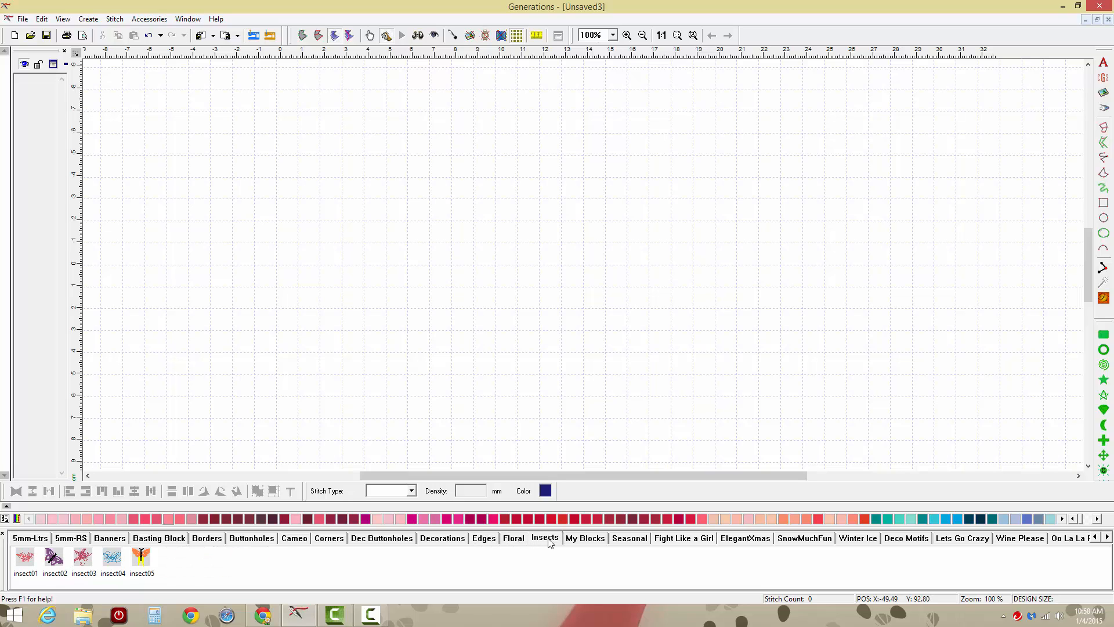
click(627, 541)
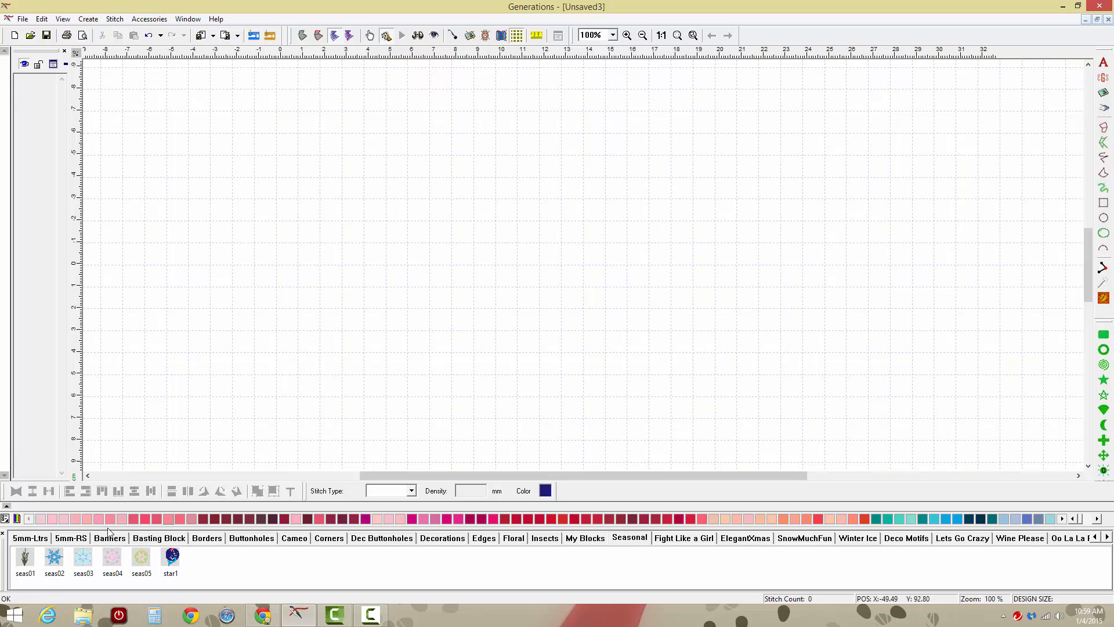
Step: Place the dec12 heart from the Decorations category in the design and show it in 3D stitch view
click(442, 538)
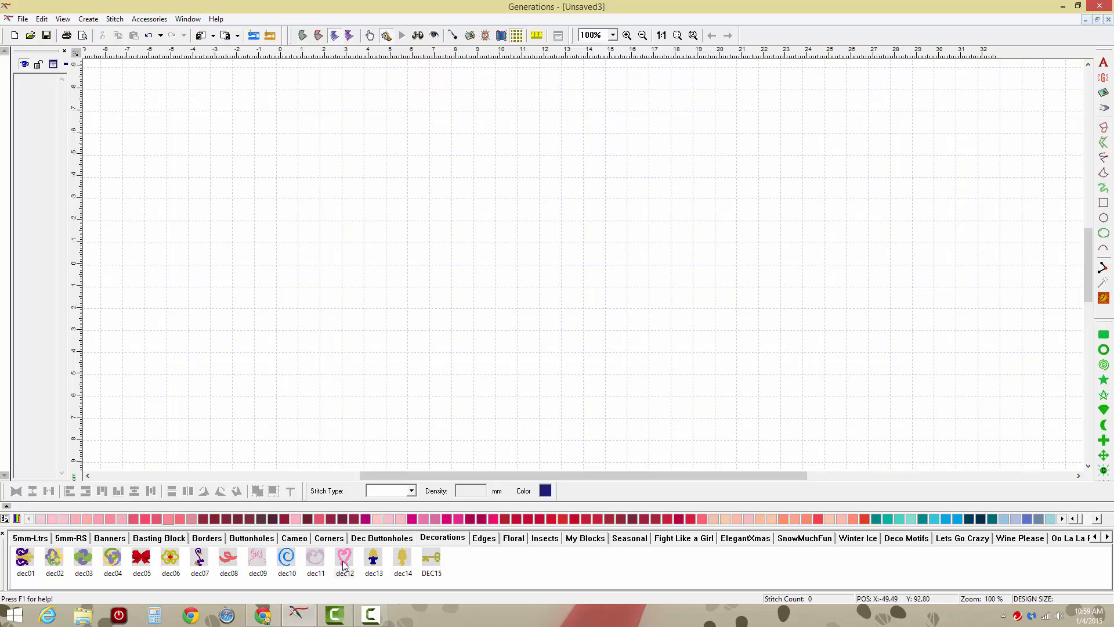
drag(345, 566, 416, 203)
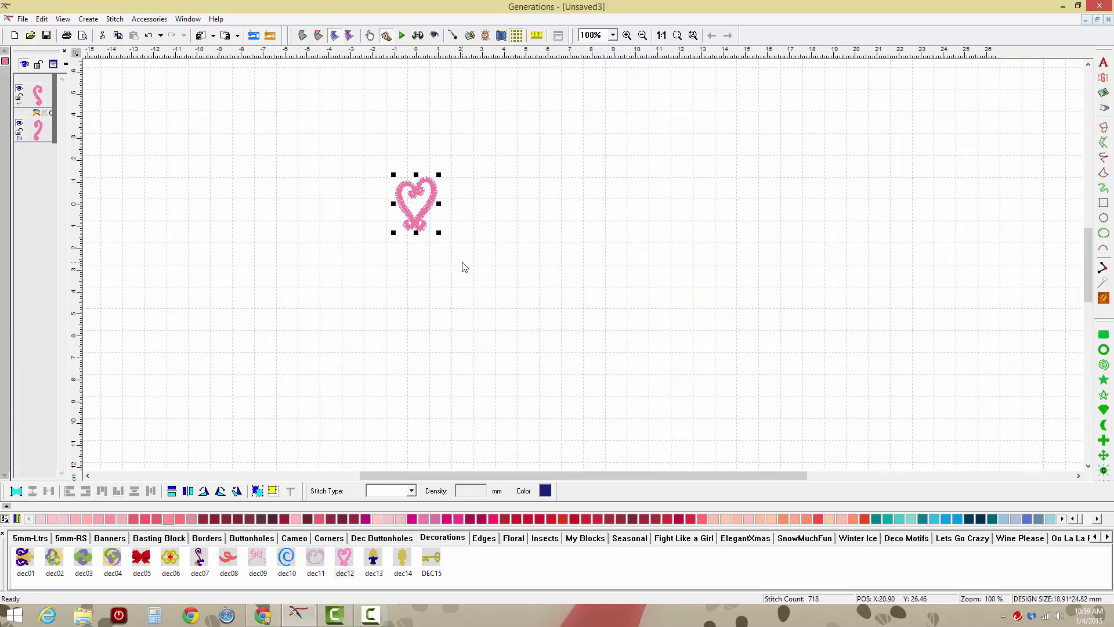
click(421, 36)
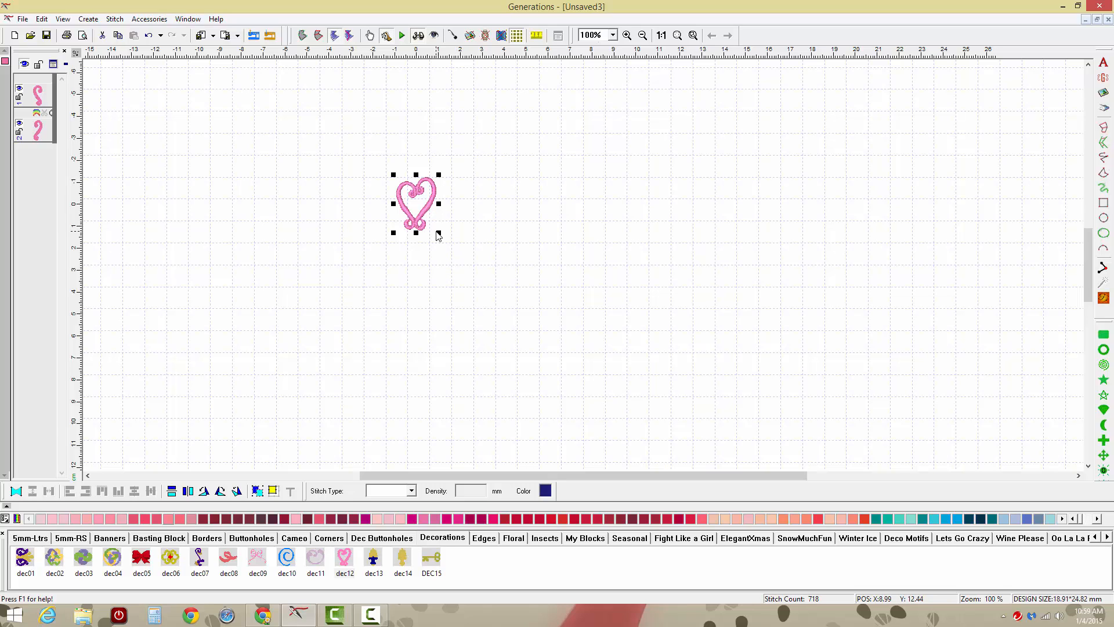
Step: Enlarge the heart proportionally to about 62 by 81 mm and regenerate its stitches
drag(439, 233, 561, 375)
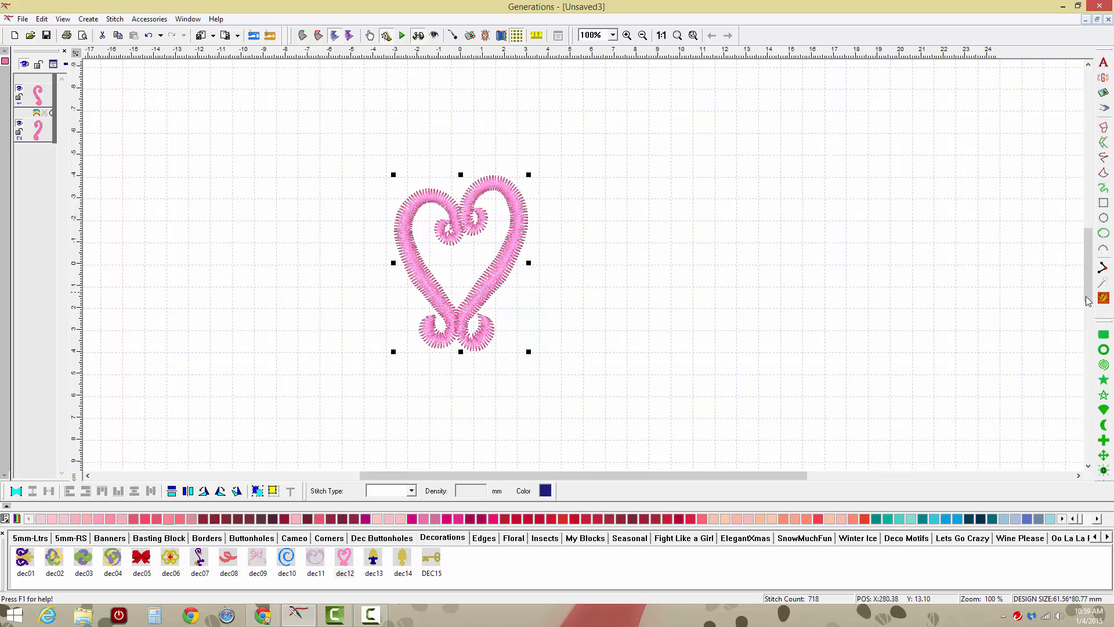
click(1104, 298)
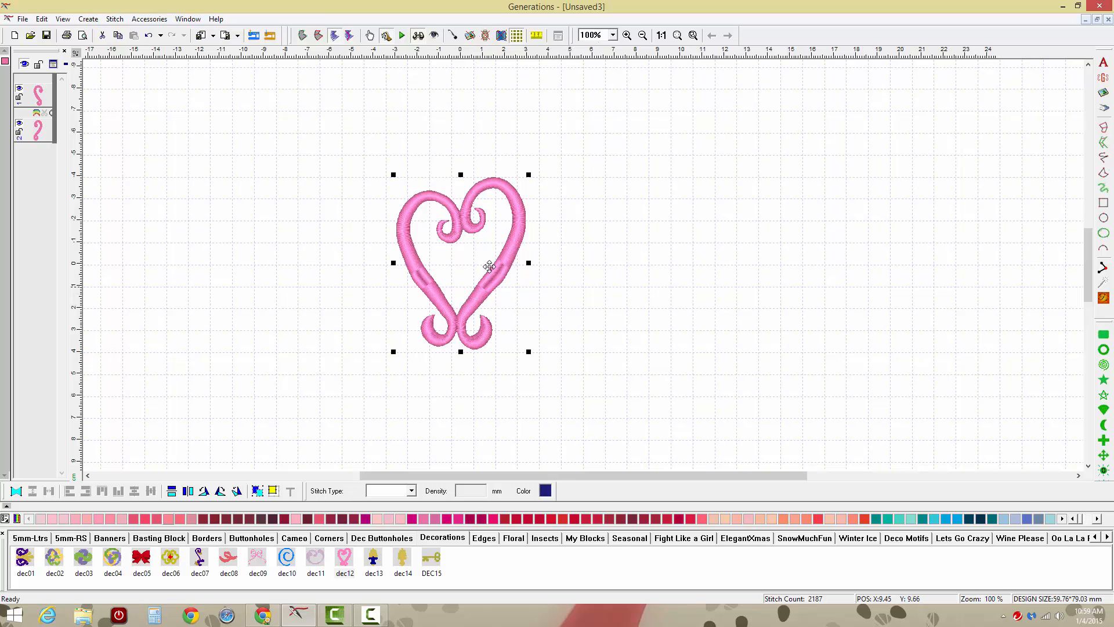
Step: Enable Satin Fill in the stitch properties of the heart's right half
click(507, 254)
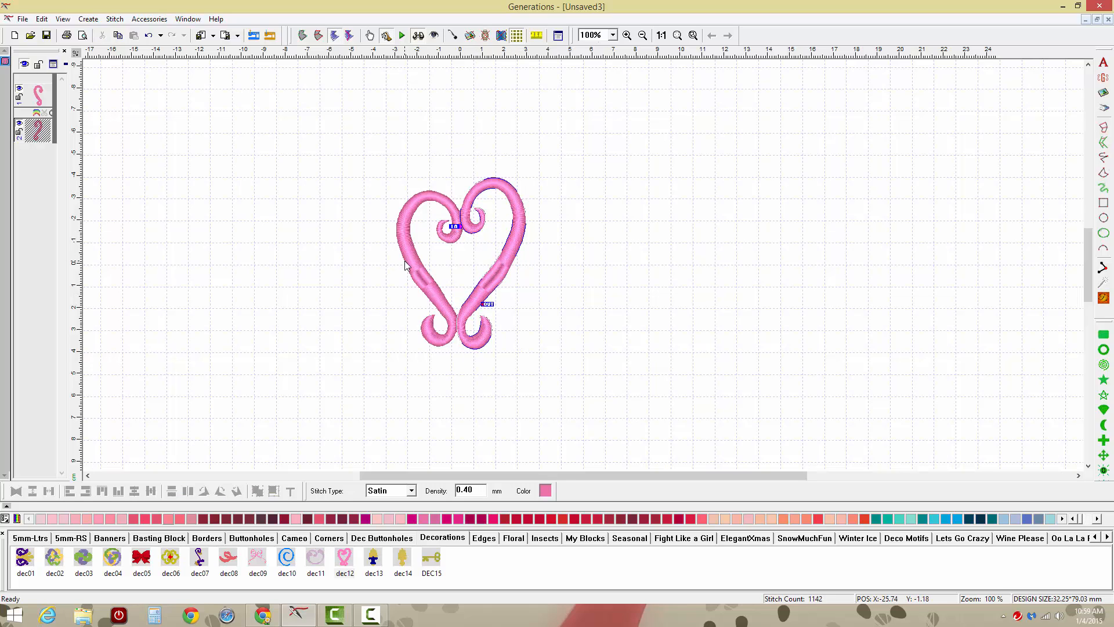
click(557, 36)
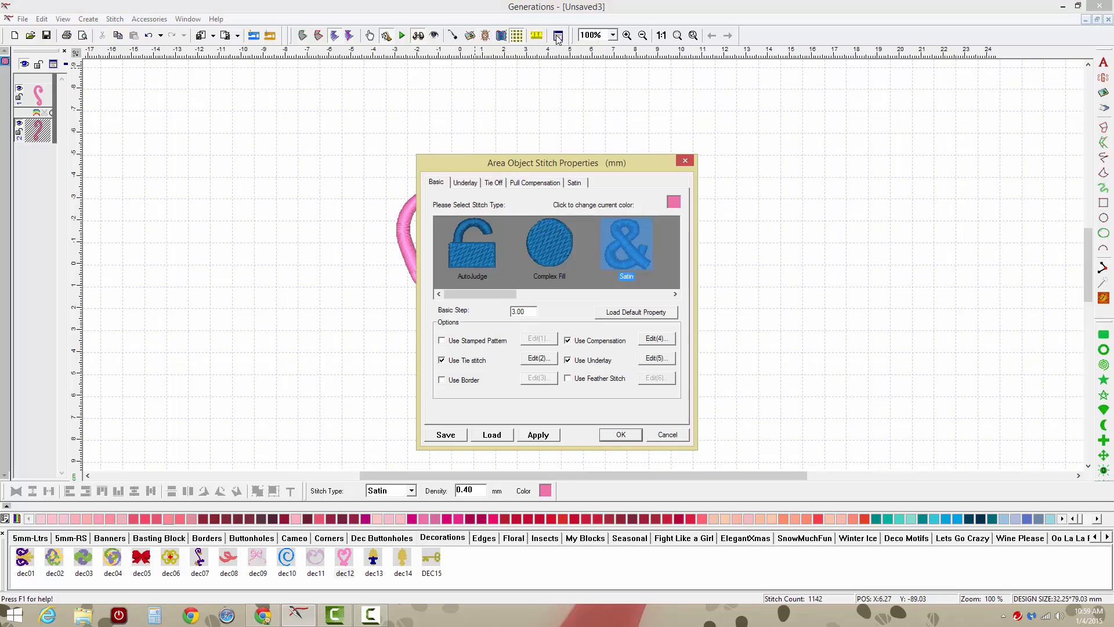
click(582, 183)
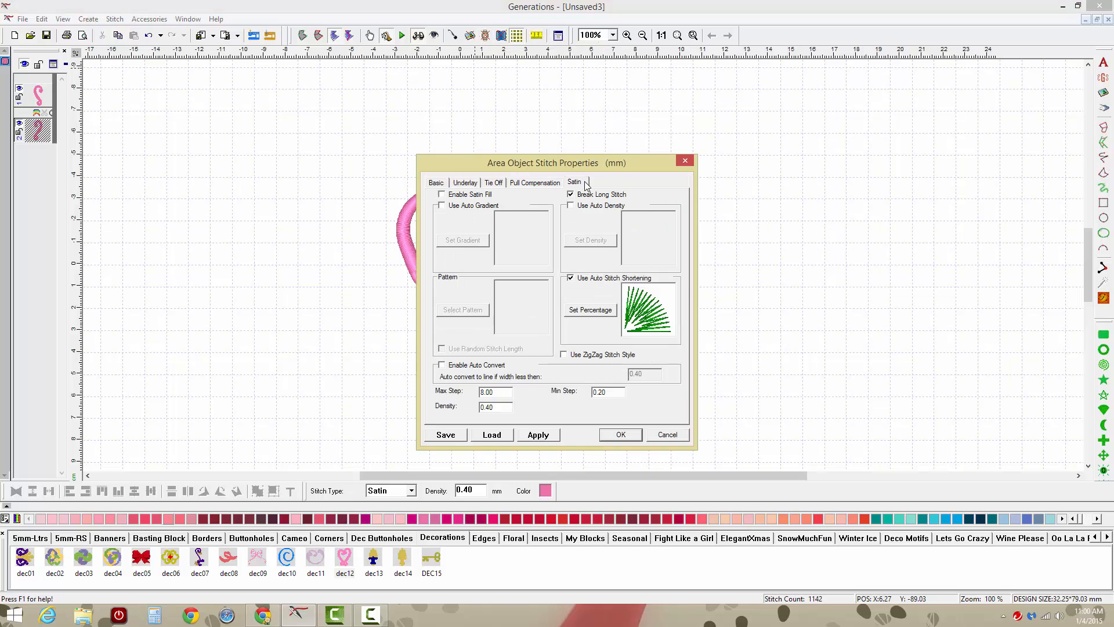
click(451, 196)
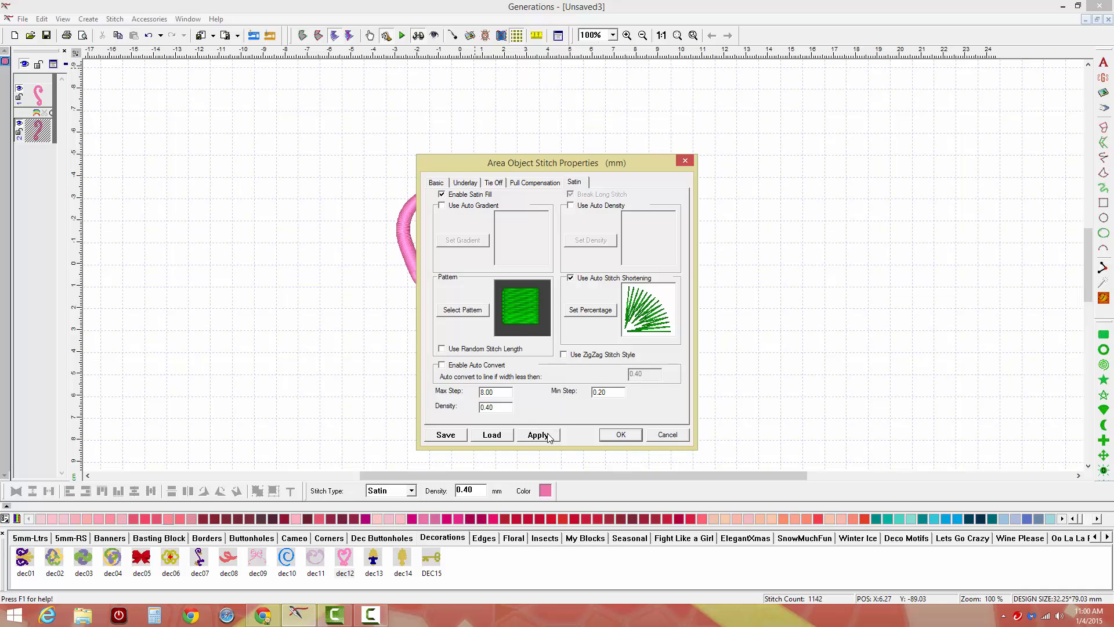
click(637, 435)
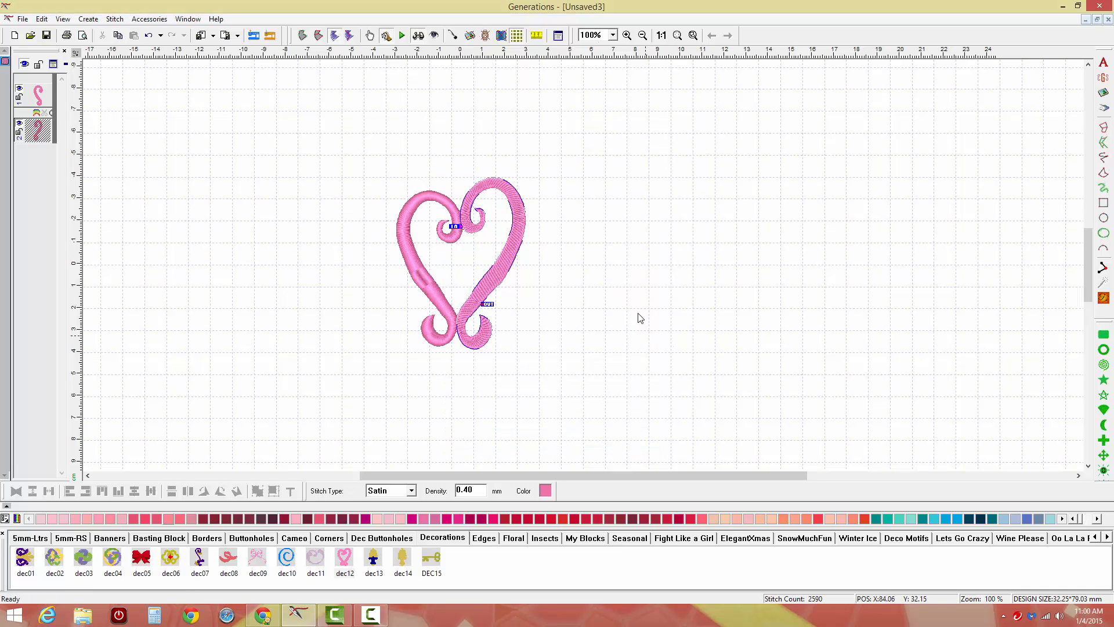
click(637, 275)
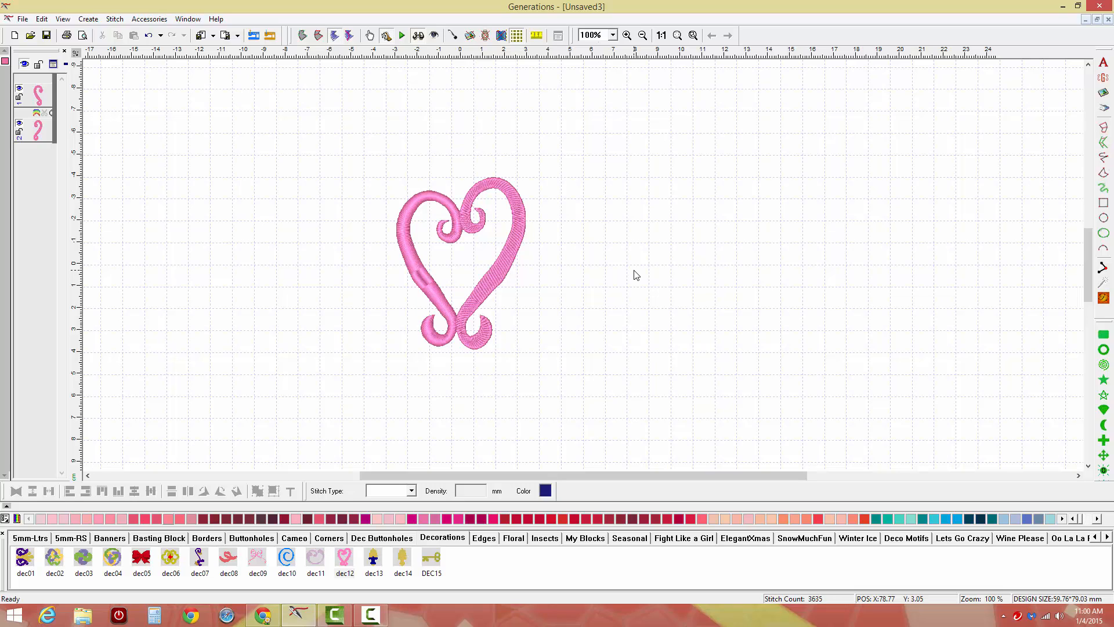
Step: Start a new text reading "Hearts And Flowers" in Arial with a size of 12.5 mm
click(1103, 63)
key(BackSpace)
key(BackSpace)
key(BackSpace)
key(BackSpace)
key(BackSpace)
key(BackSpace)
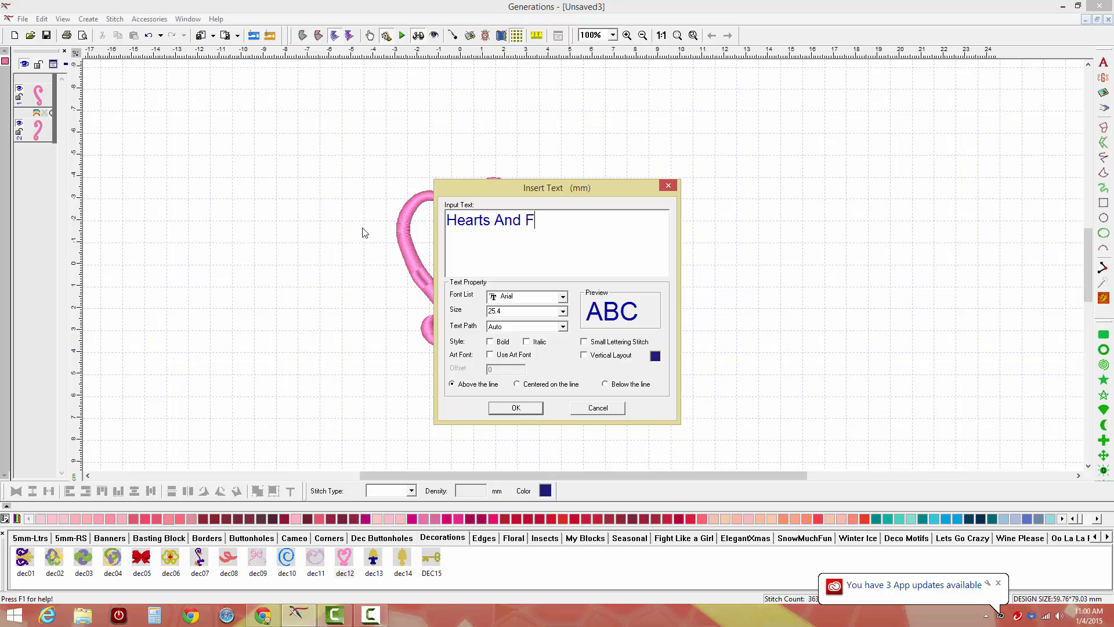
text(lowers)
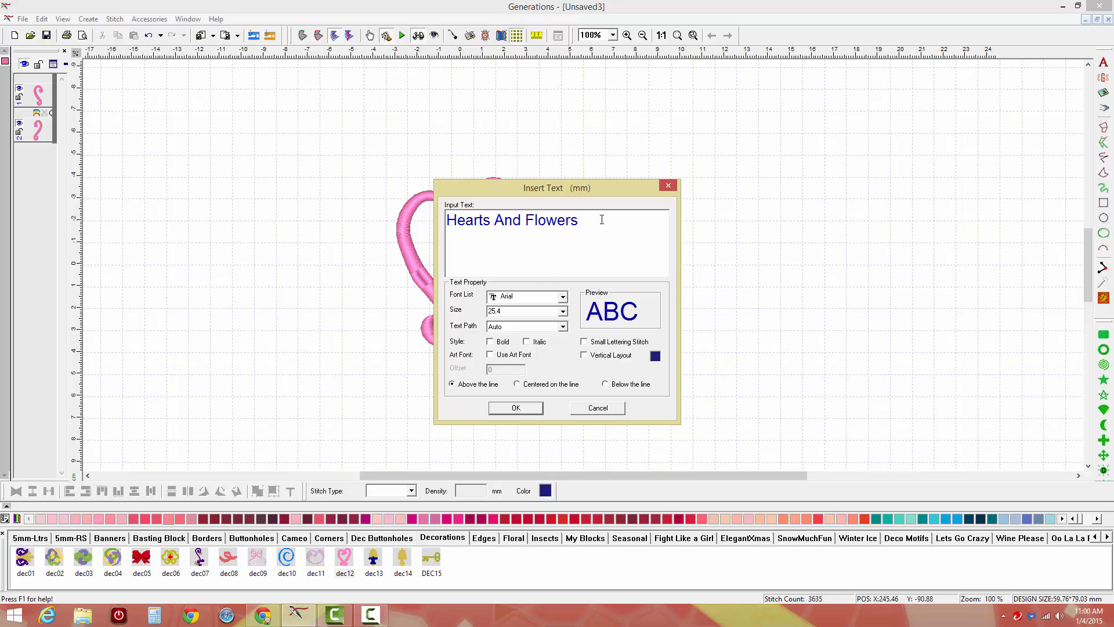
drag(602, 219, 418, 223)
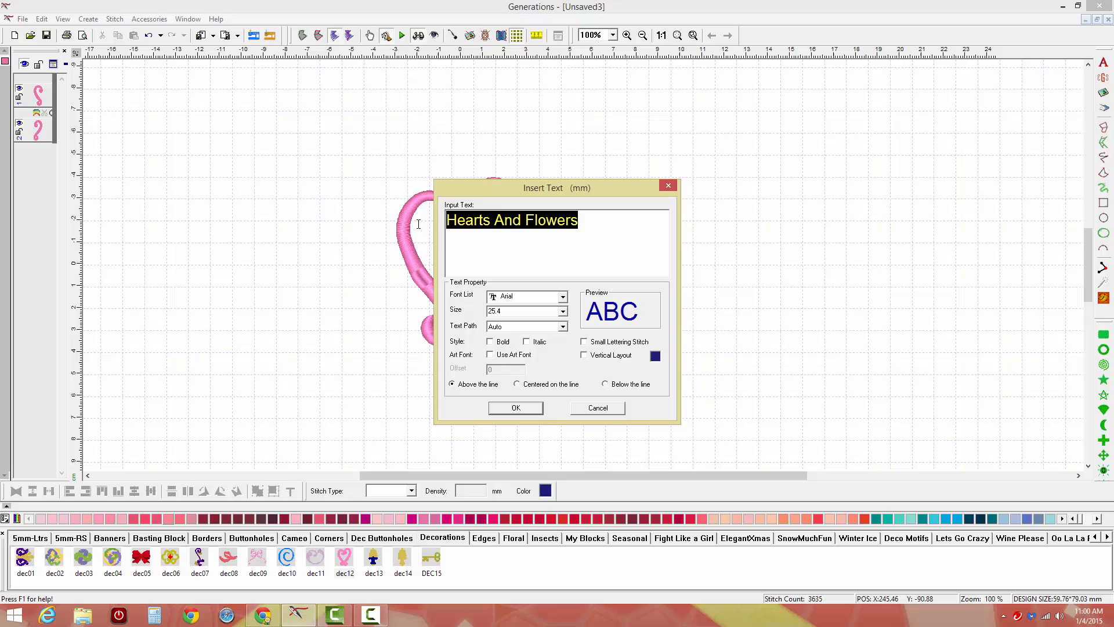
click(563, 312)
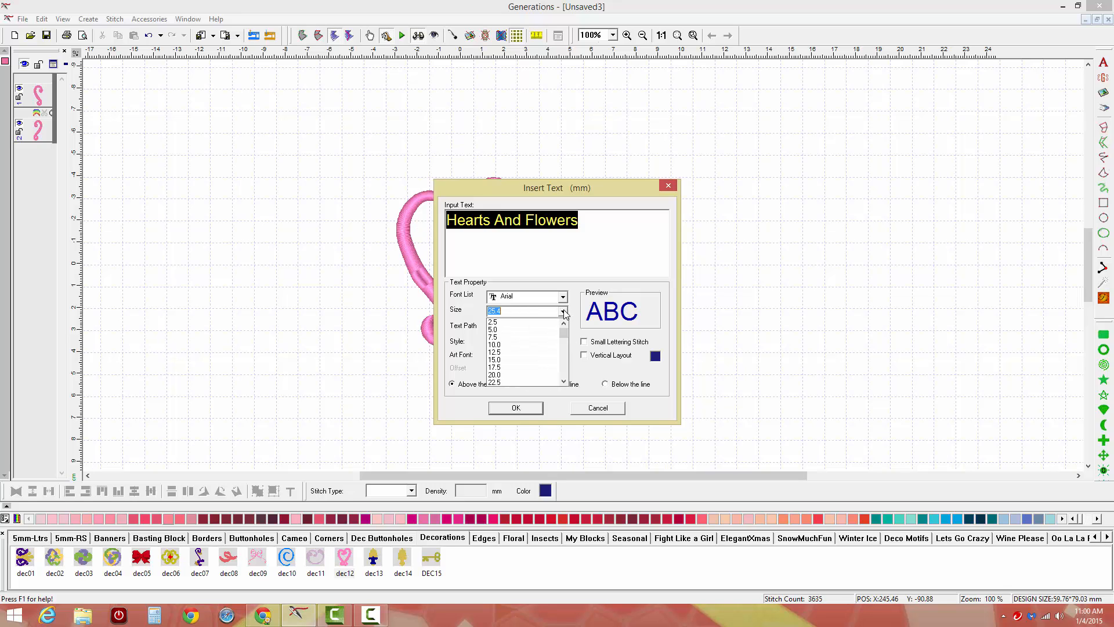
click(535, 352)
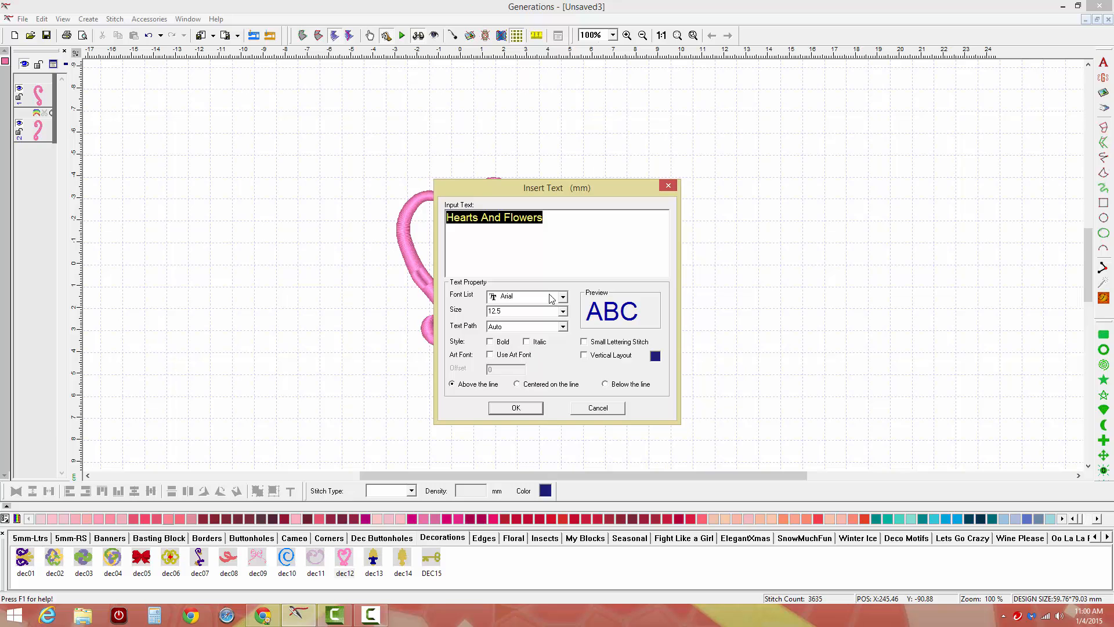
Step: Set the text path to Existing Outline with an offset of 2 and accept the text settings
drag(642, 185, 925, 123)
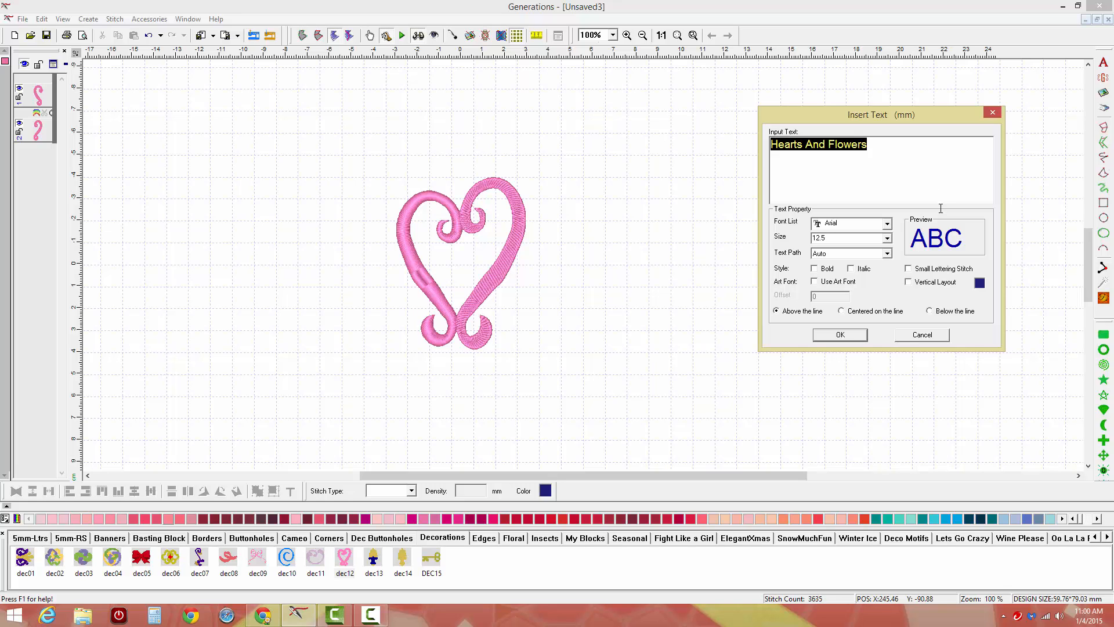
click(887, 254)
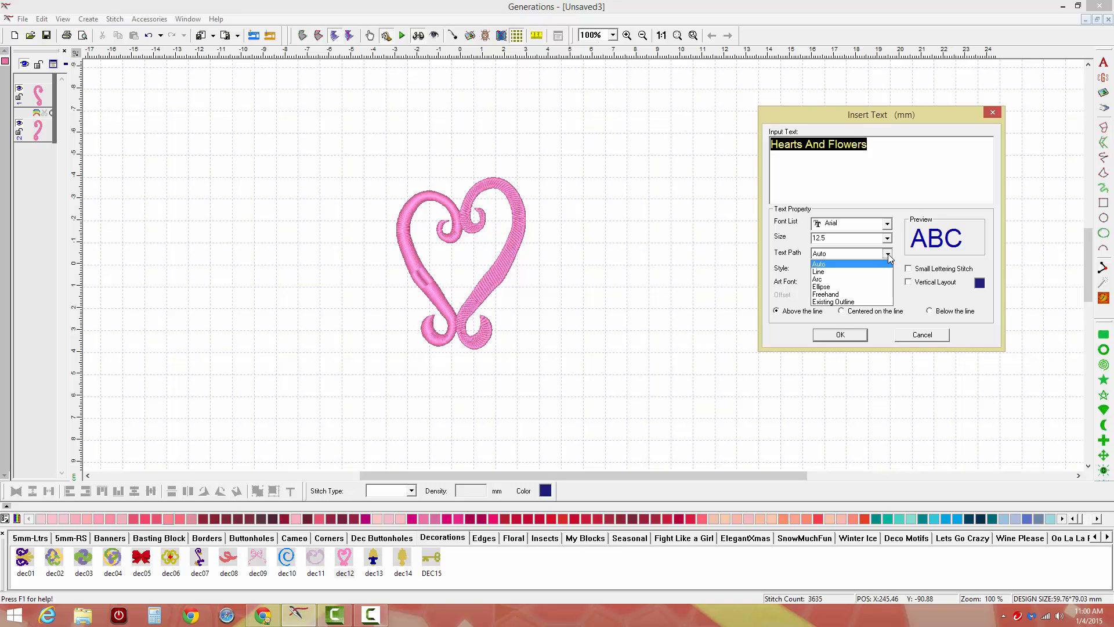
click(842, 302)
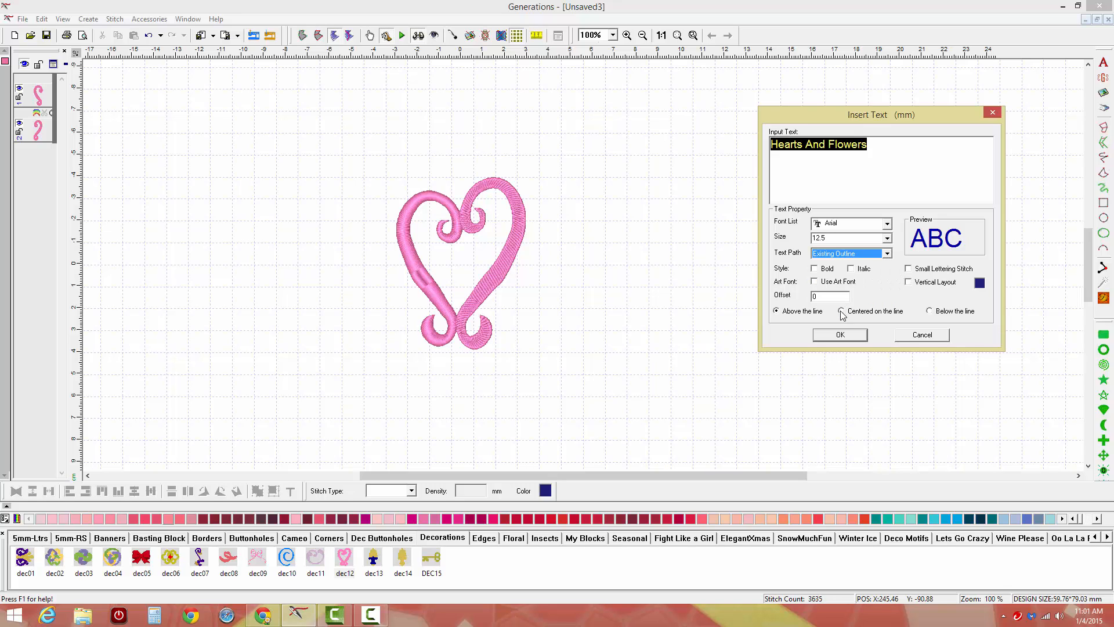
click(830, 297)
key(BackSpace)
text(2)
click(829, 335)
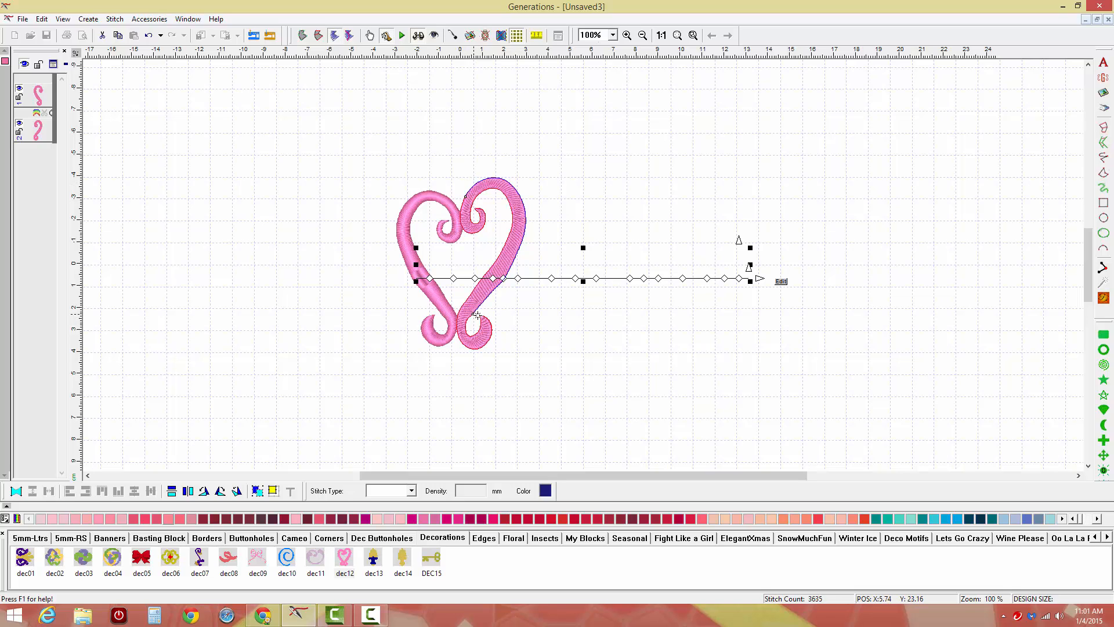
Step: Fit the text along the outer outline of the heart's right half and generate its stitches
click(520, 243)
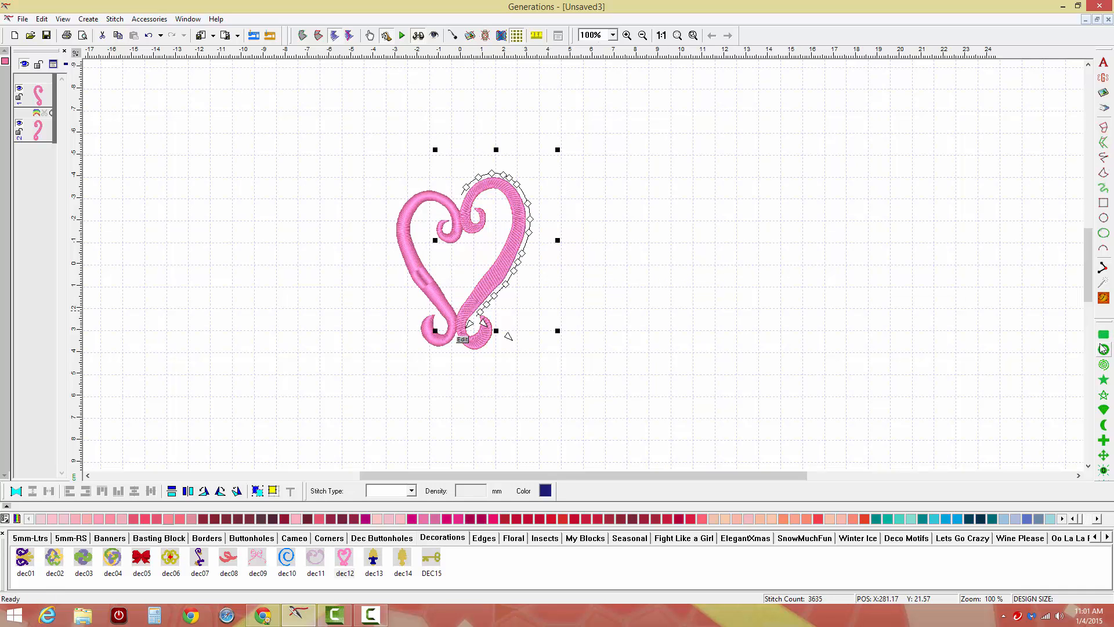
click(1103, 348)
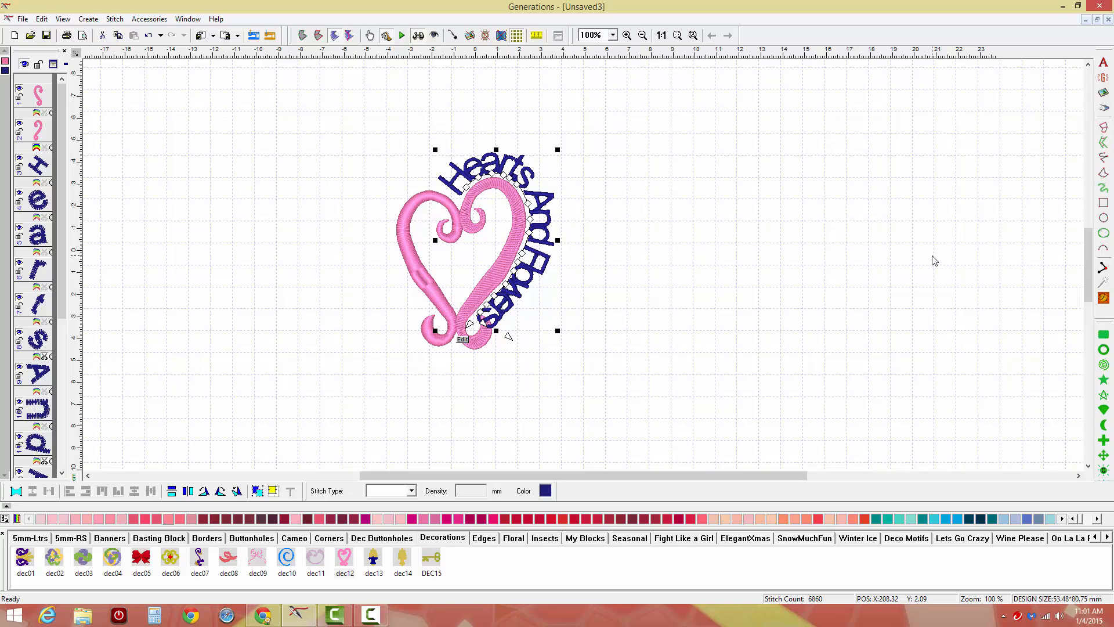
Step: Start a new blank design
click(12, 34)
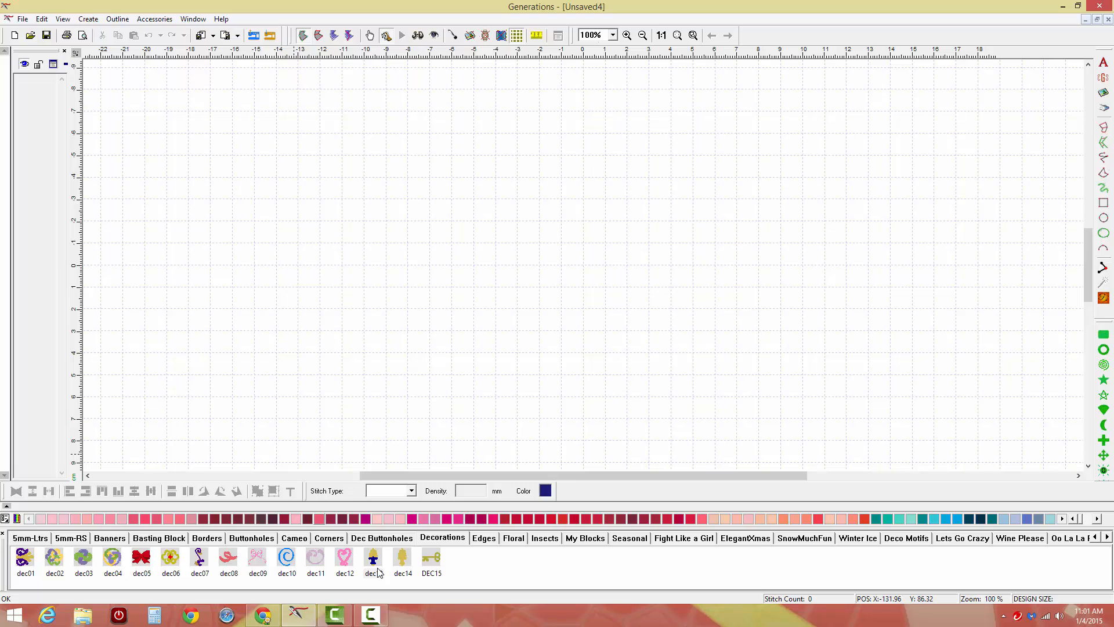
Step: Place three dec13 decorations side by side, the last one upside down, and generate their stitches
drag(375, 561, 167, 202)
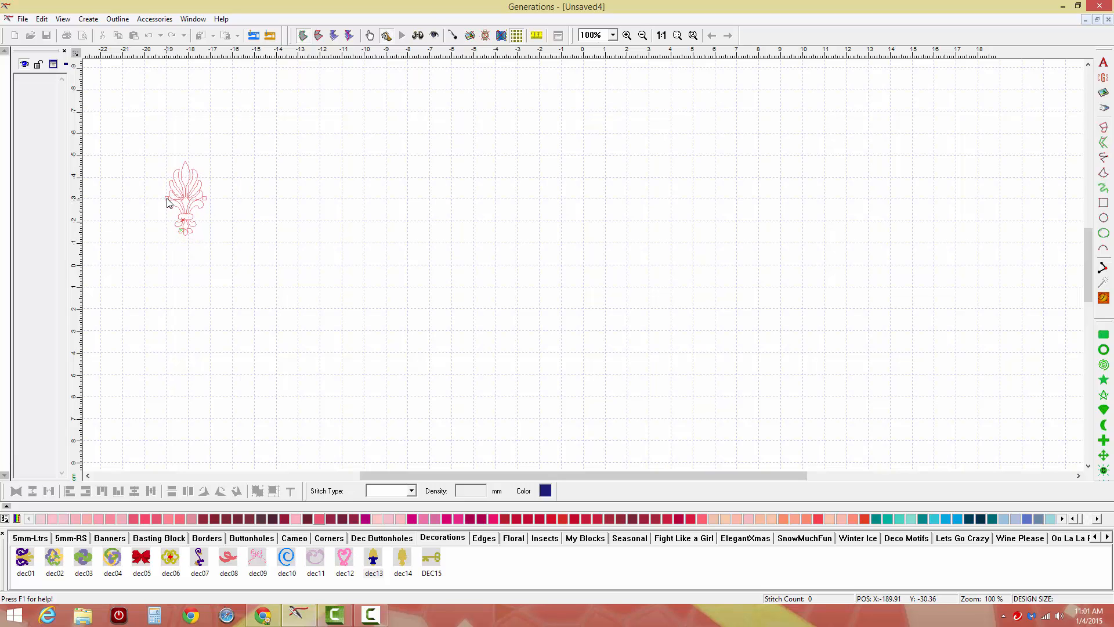
click(205, 202)
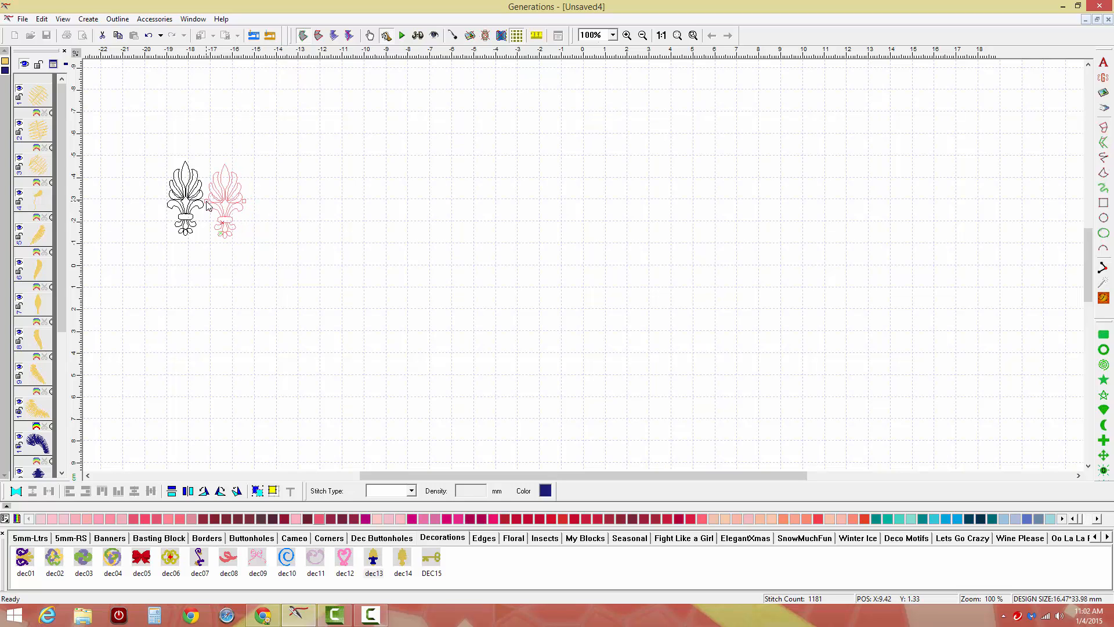
drag(231, 140, 242, 202)
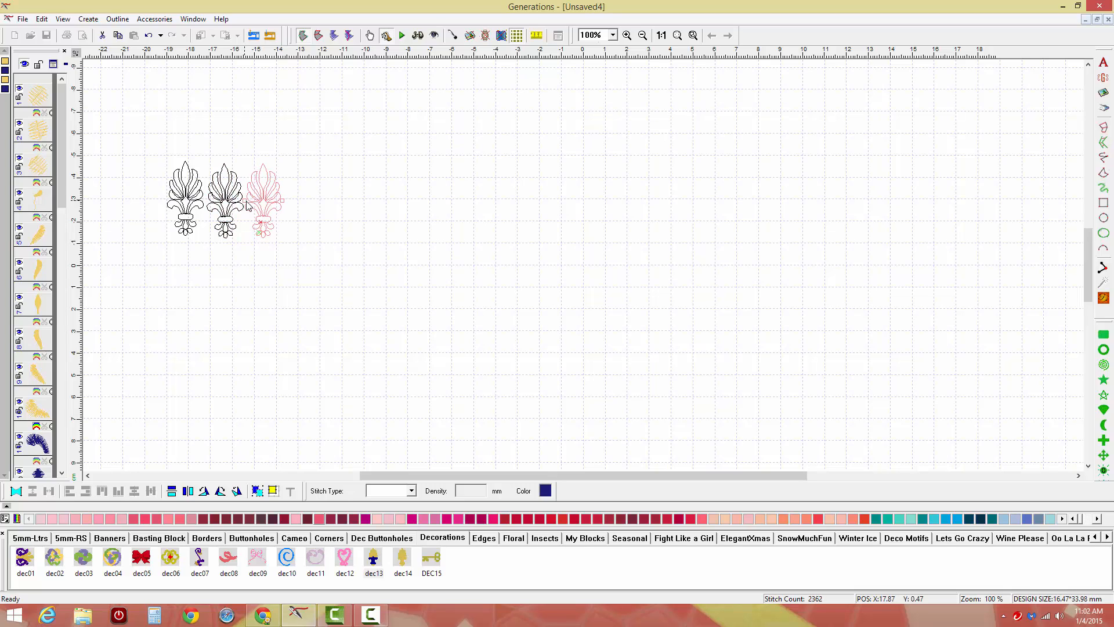
click(289, 203)
right_click(289, 203)
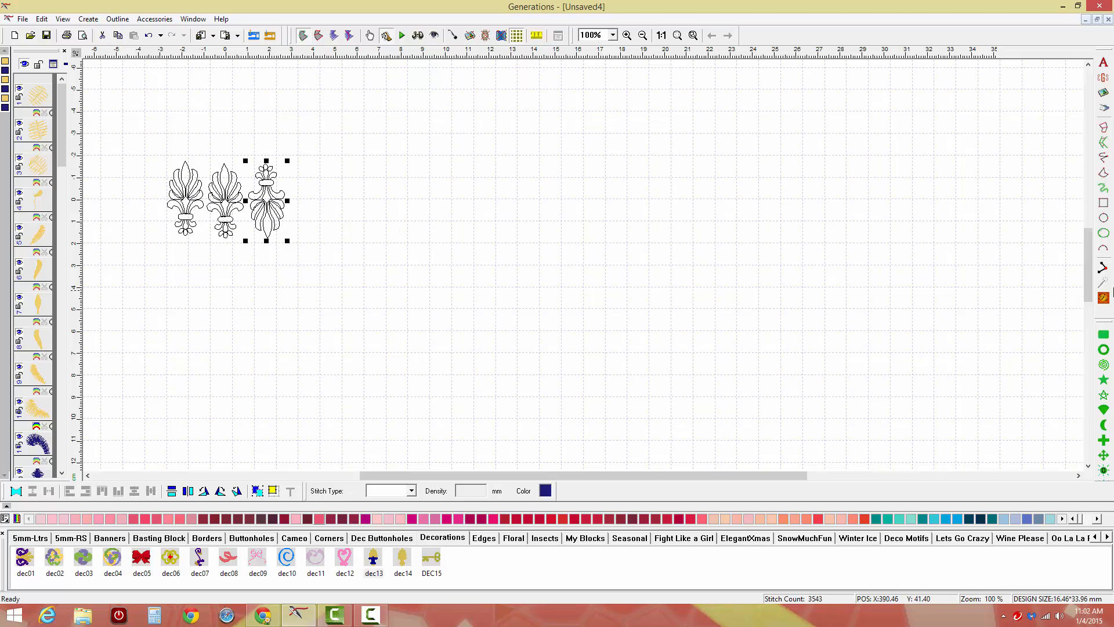
click(1104, 297)
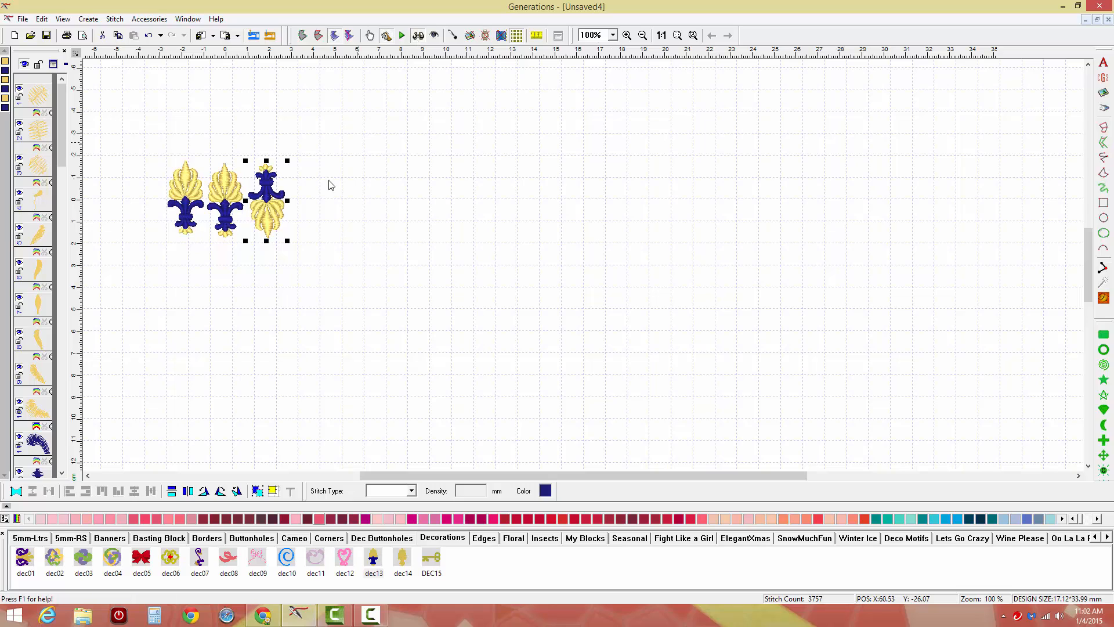
Step: Select all three dec13 decorations and delete them
drag(143, 143, 341, 232)
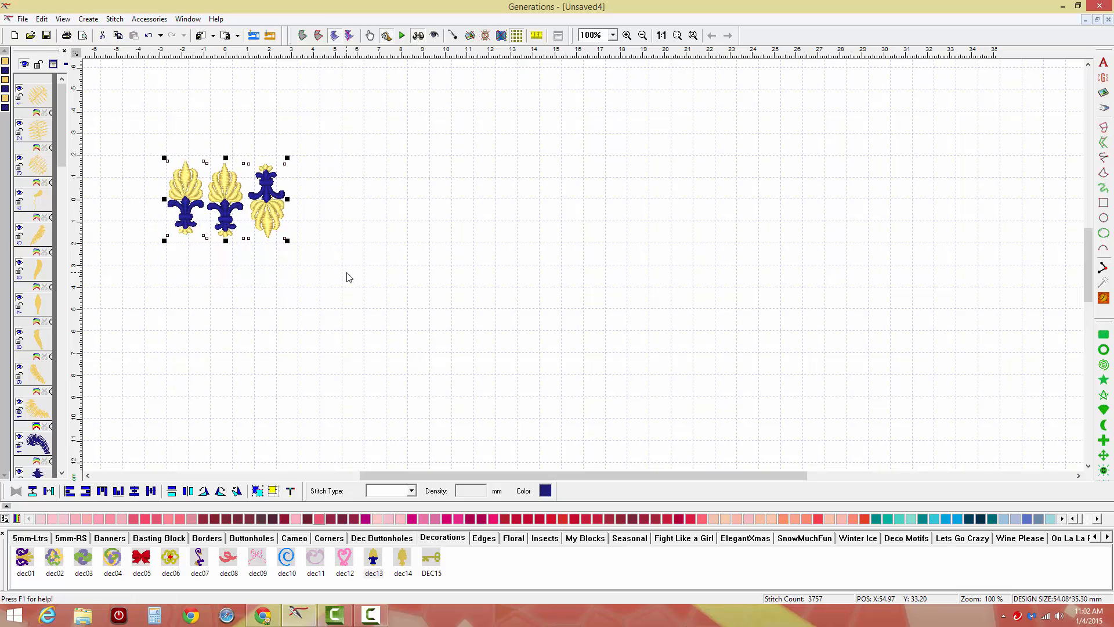
key(Delete)
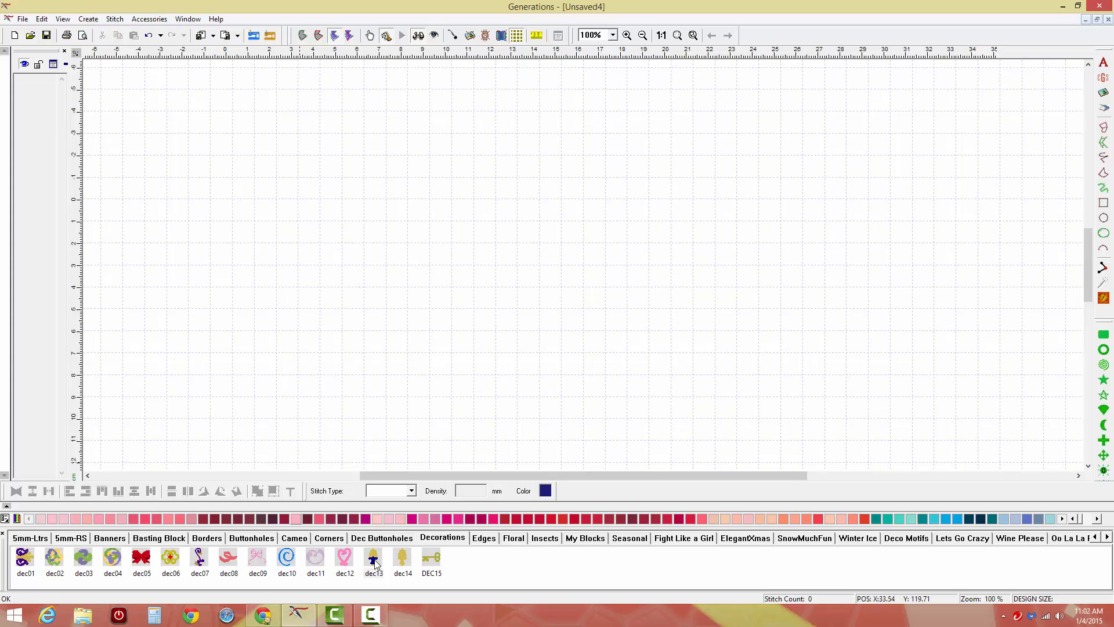
Step: Place eighteen upright dec13 decorations in a horizontal row, leaving a gap before the last one
drag(374, 563, 211, 202)
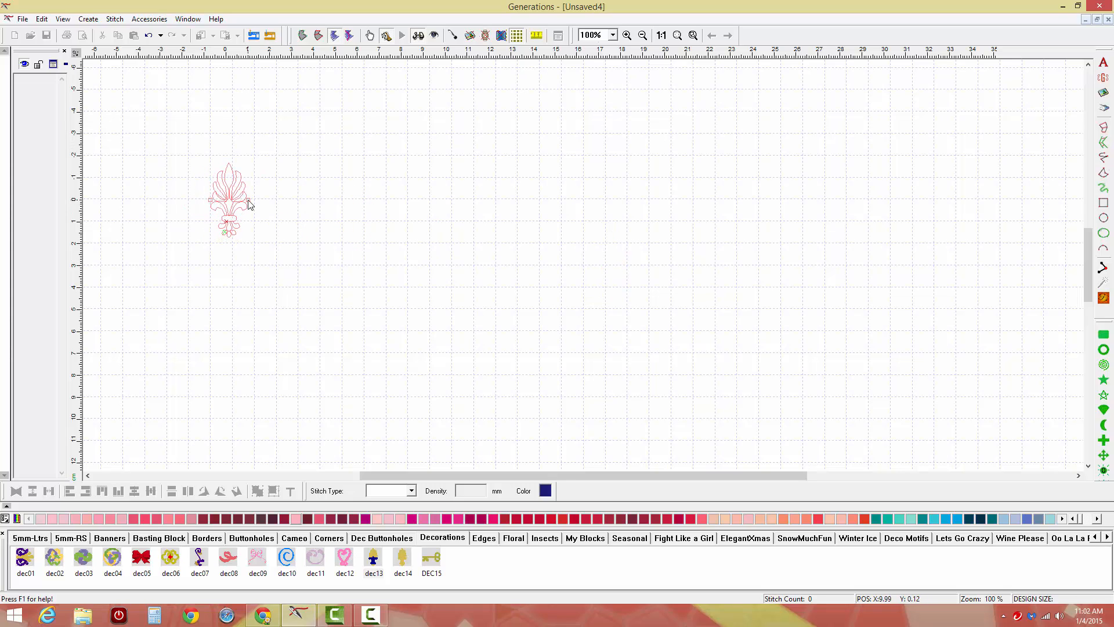
click(248, 203)
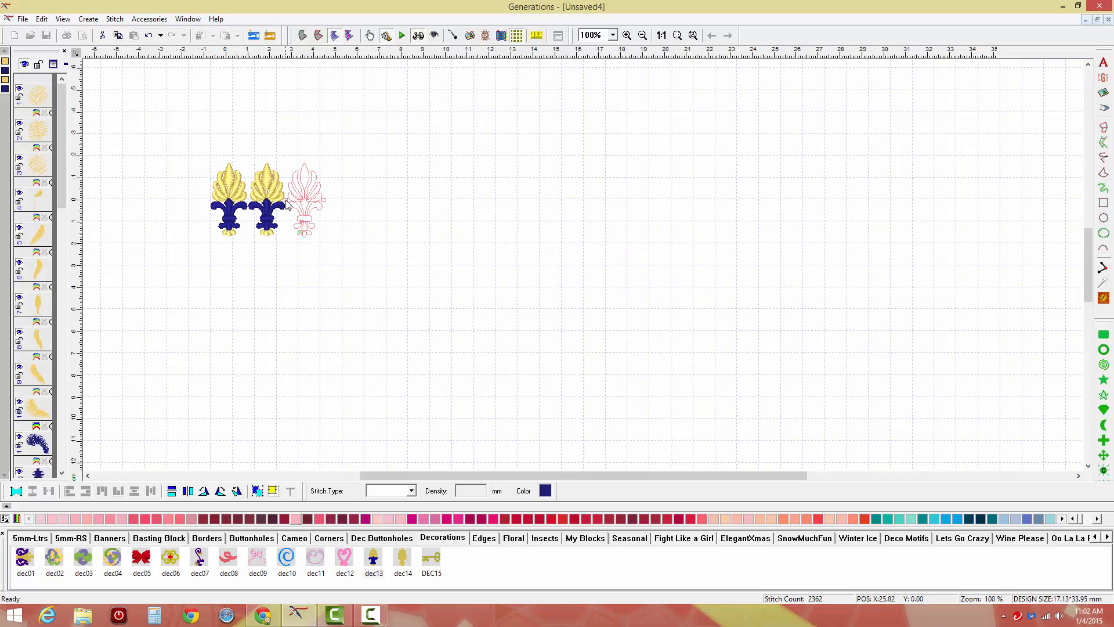
click(286, 203)
click(363, 204)
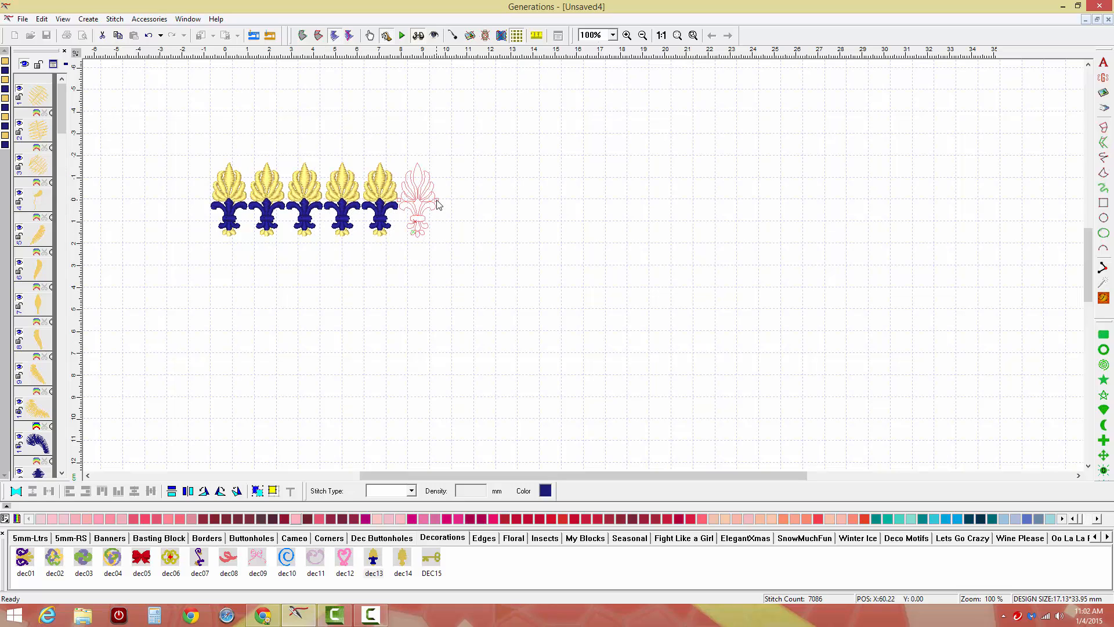
click(440, 205)
click(475, 203)
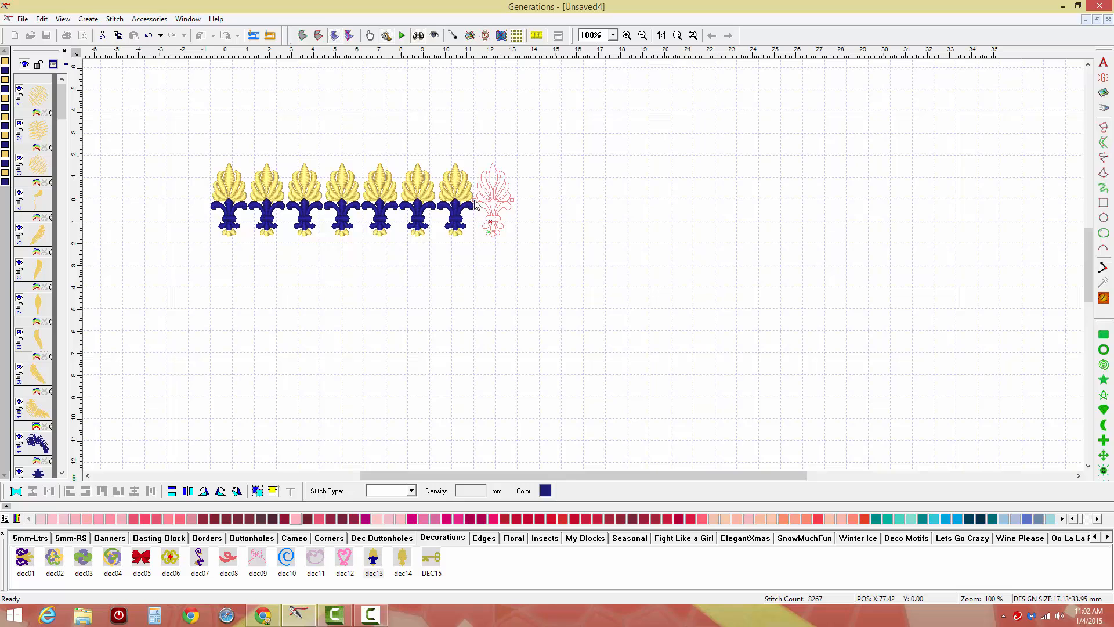
click(514, 204)
click(550, 204)
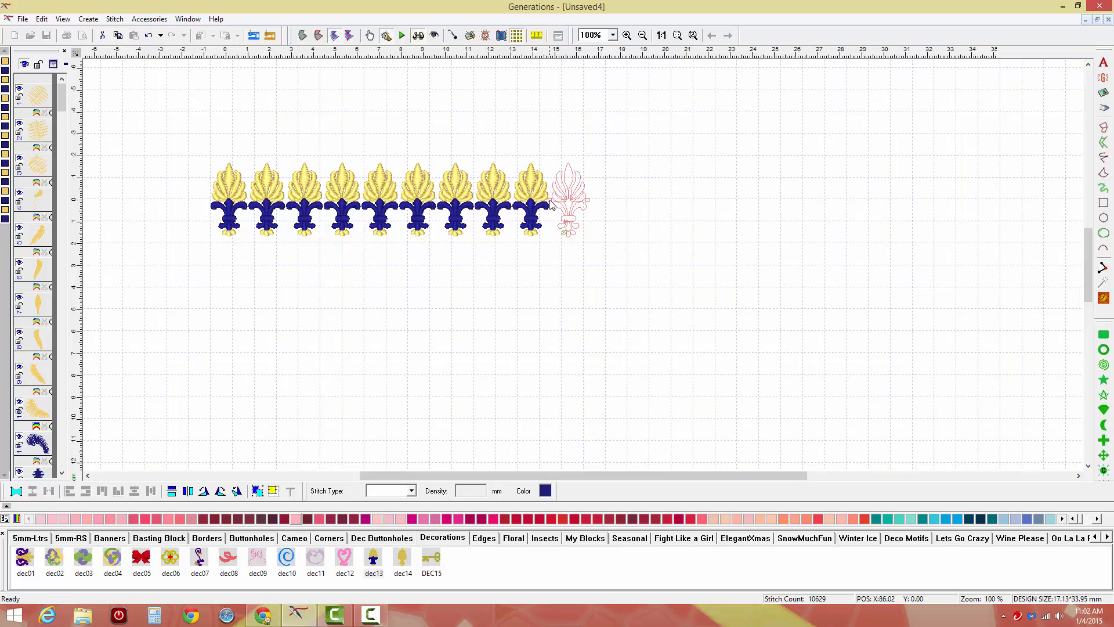
click(588, 205)
click(626, 203)
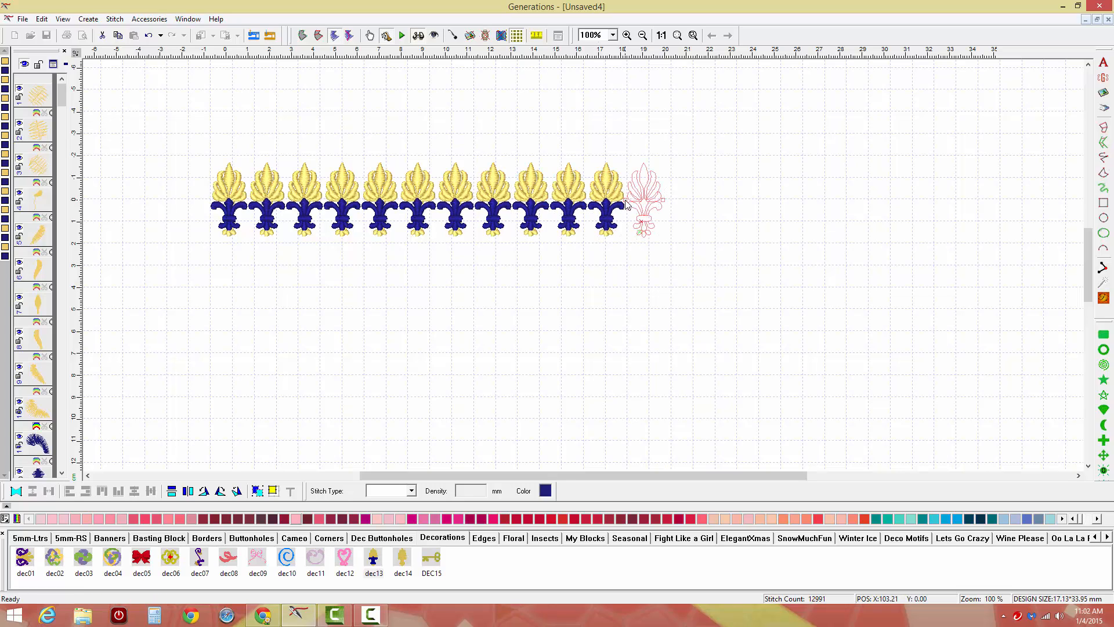
click(663, 204)
click(701, 203)
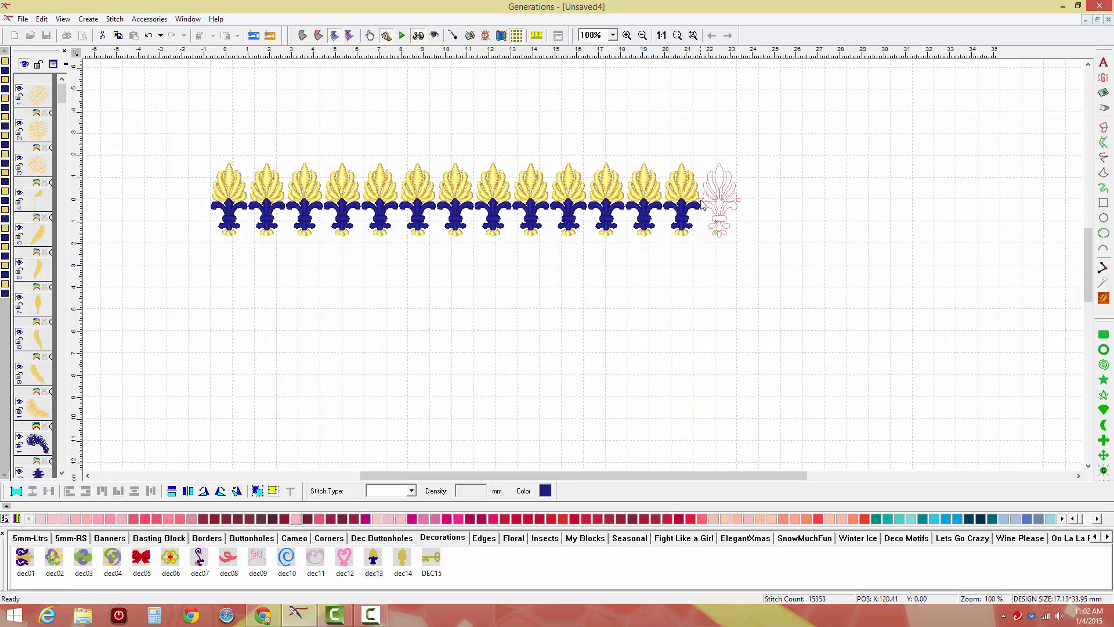
click(742, 204)
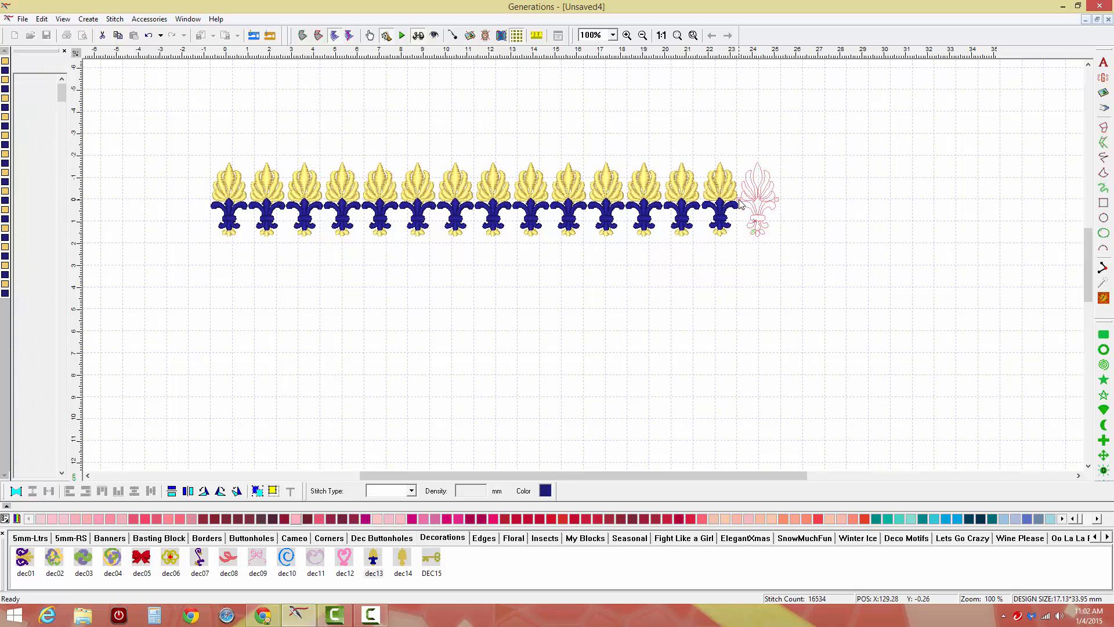
click(781, 205)
click(819, 205)
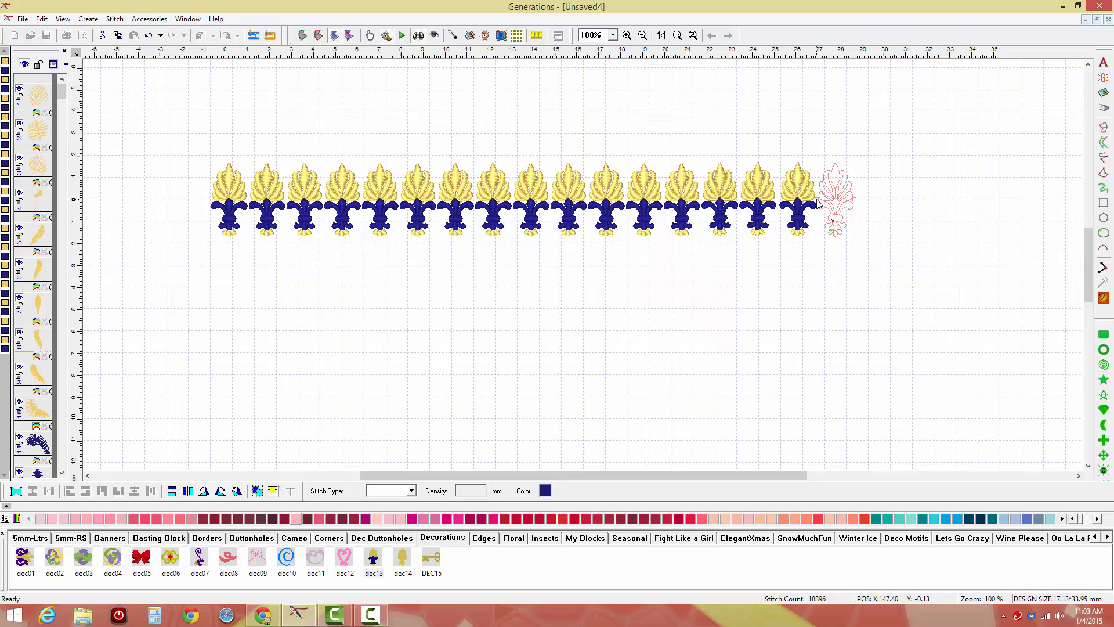
click(876, 205)
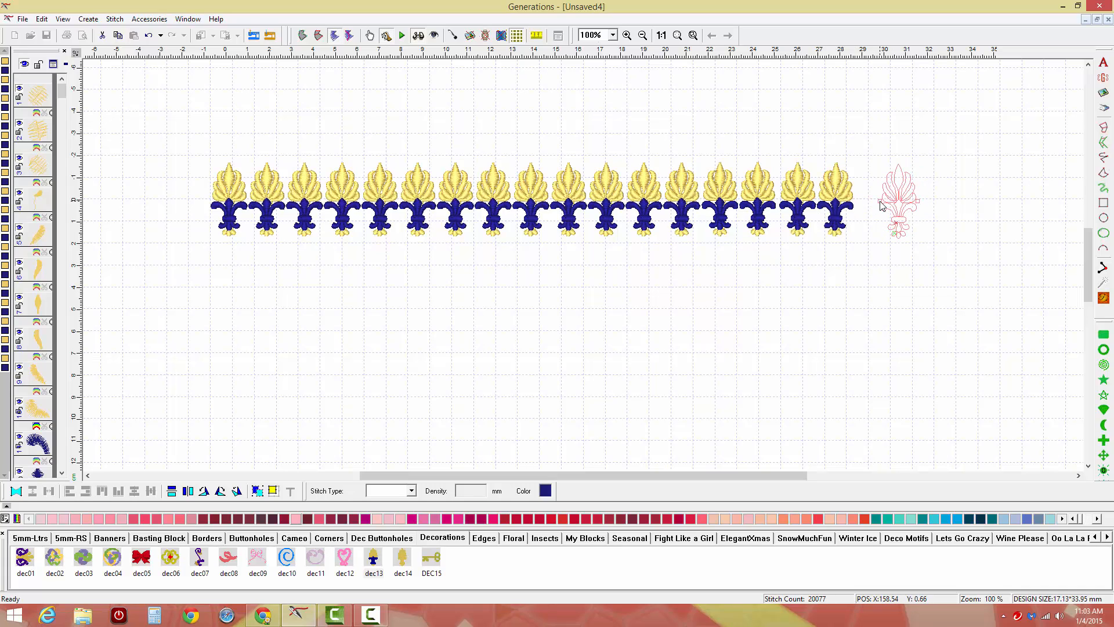
click(919, 204)
key(Escape)
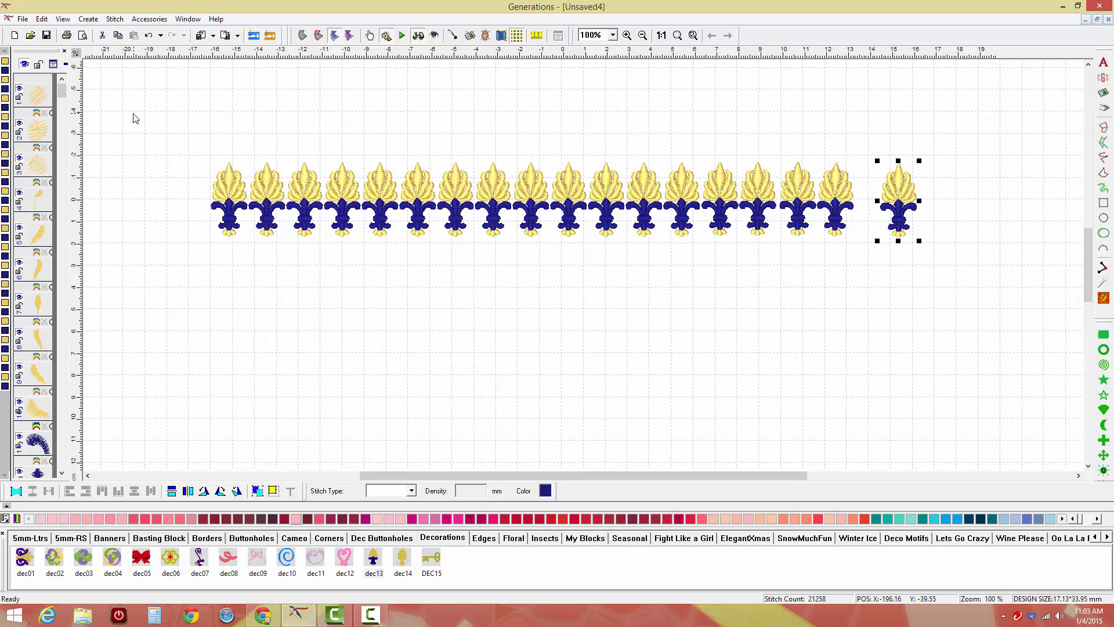
Step: Select the whole row of decorations, align it to the bottom and space it evenly horizontally
drag(137, 119, 984, 311)
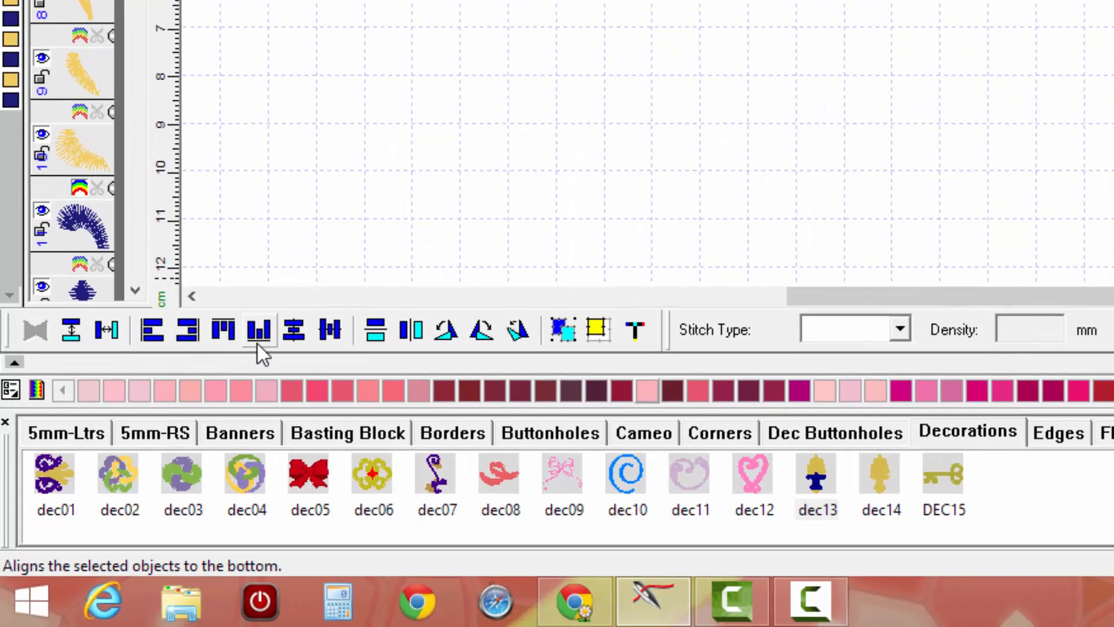
click(258, 329)
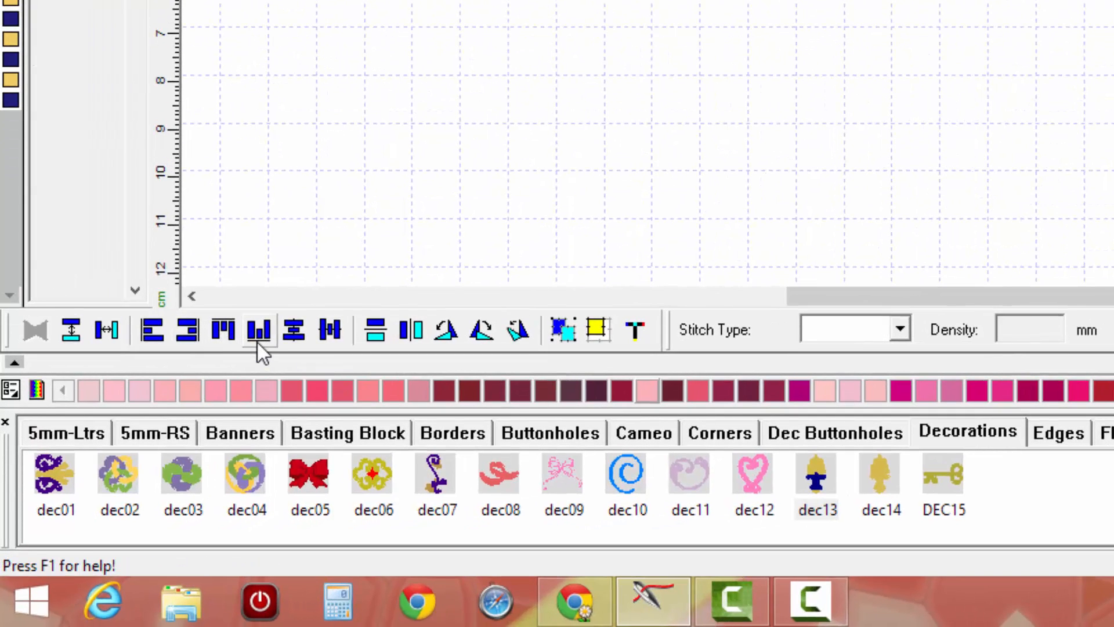
click(107, 331)
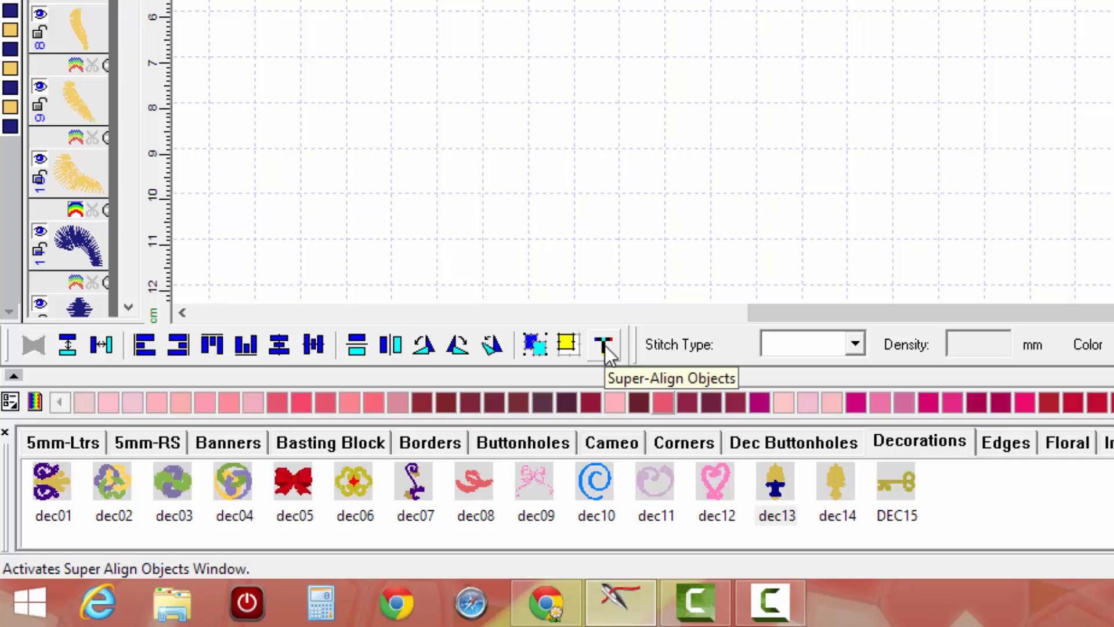
Step: Super-align the decorations above the line of an Ellipse path, drawing a large circle beneath the row
click(603, 344)
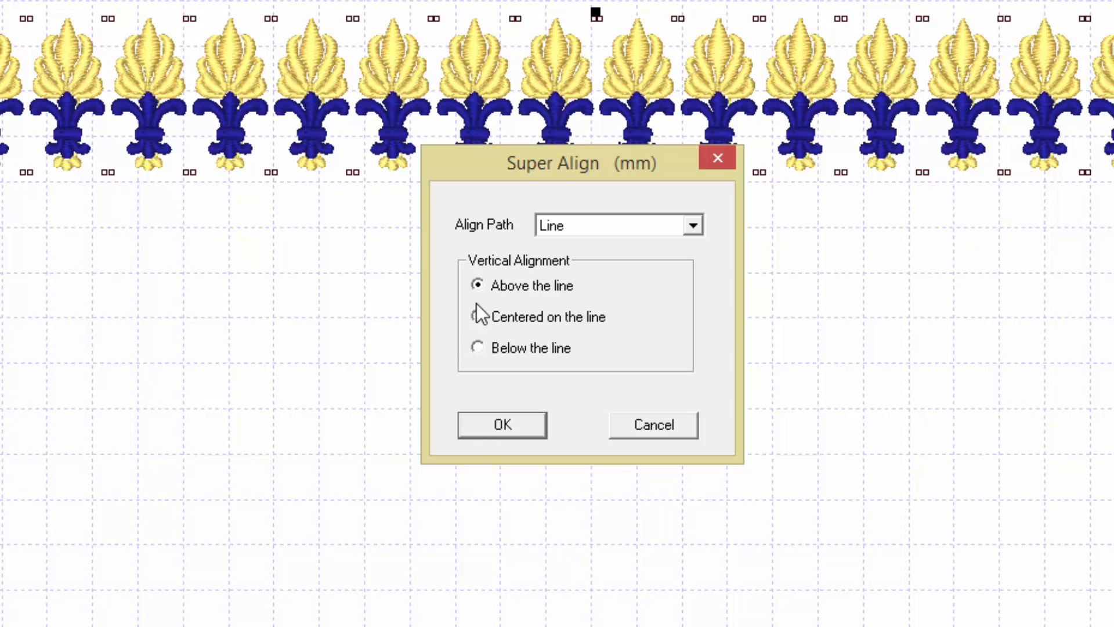
click(604, 232)
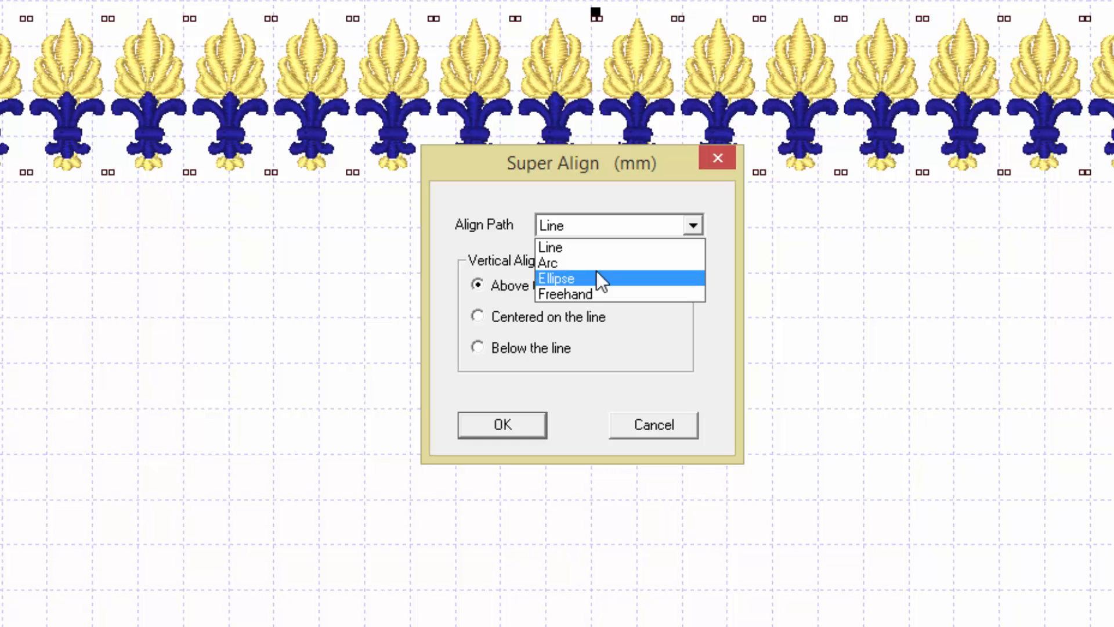
click(596, 278)
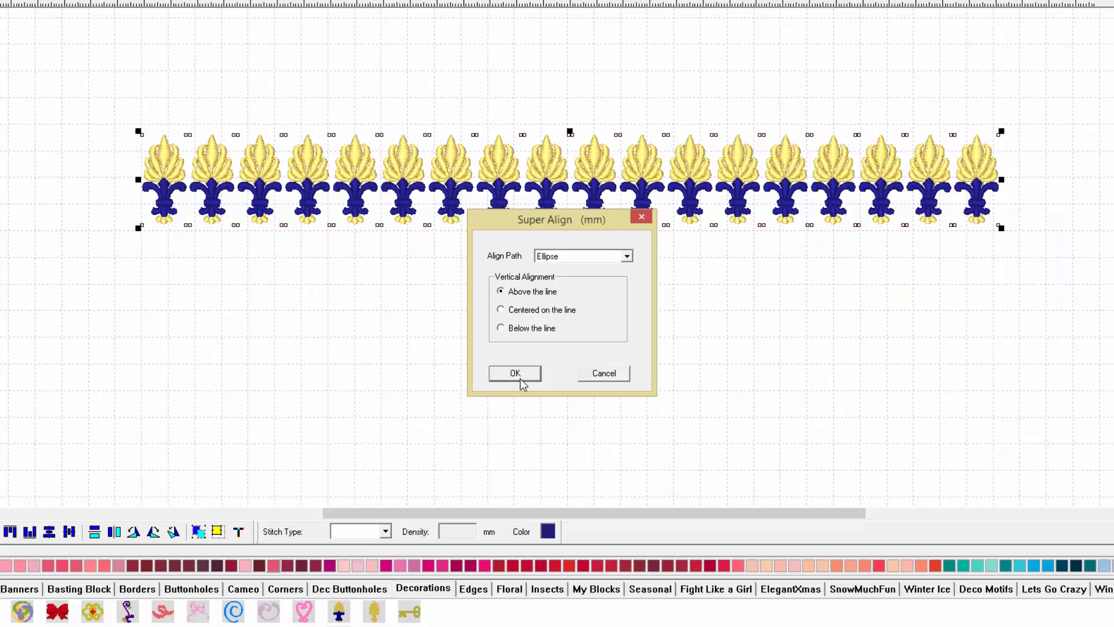
click(503, 424)
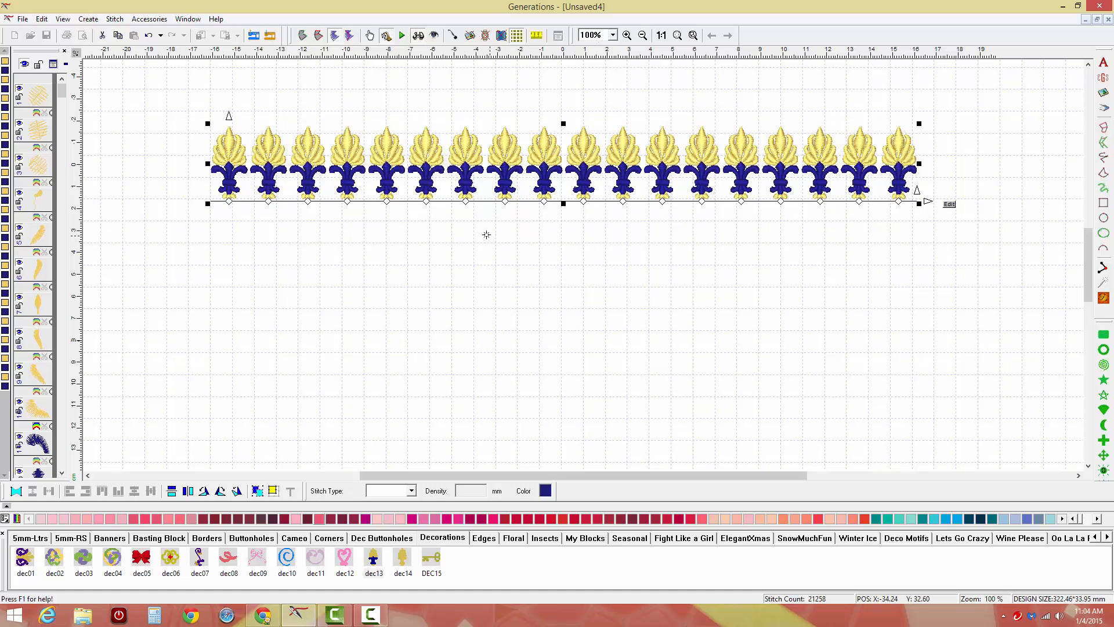
drag(496, 241, 838, 462)
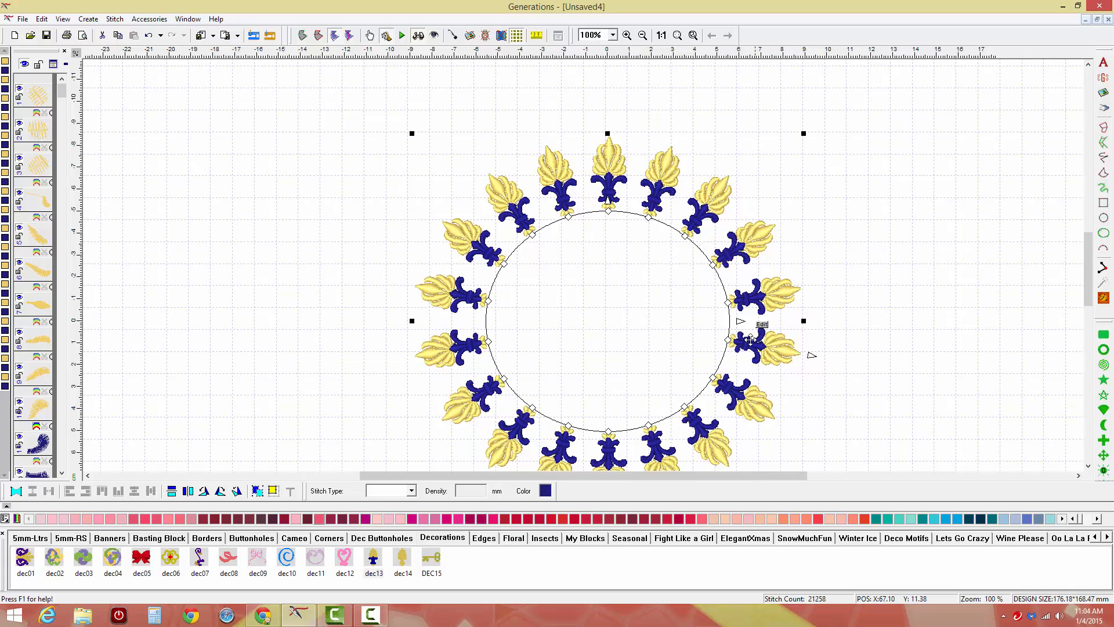
Step: Shrink the circular path so the ring of decorations overlaps and measures about 116 by 111 mm overall
mouse_move(739, 321)
mouse_down()
mouse_move(677, 323)
mouse_move(818, 328)
mouse_move(689, 326)
mouse_up()
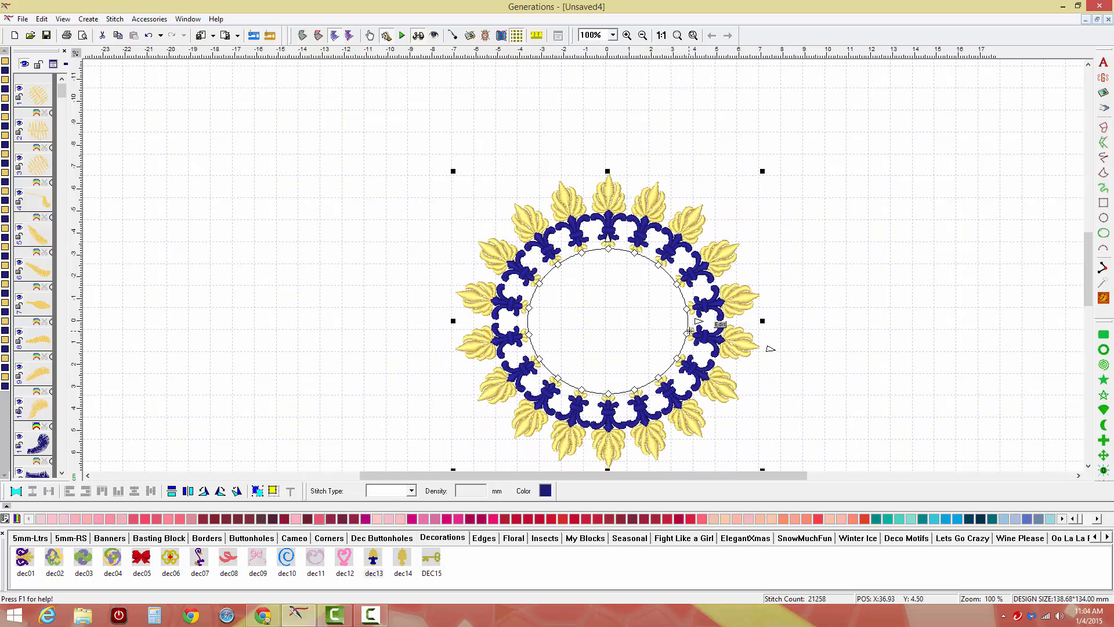
click(774, 353)
click(692, 341)
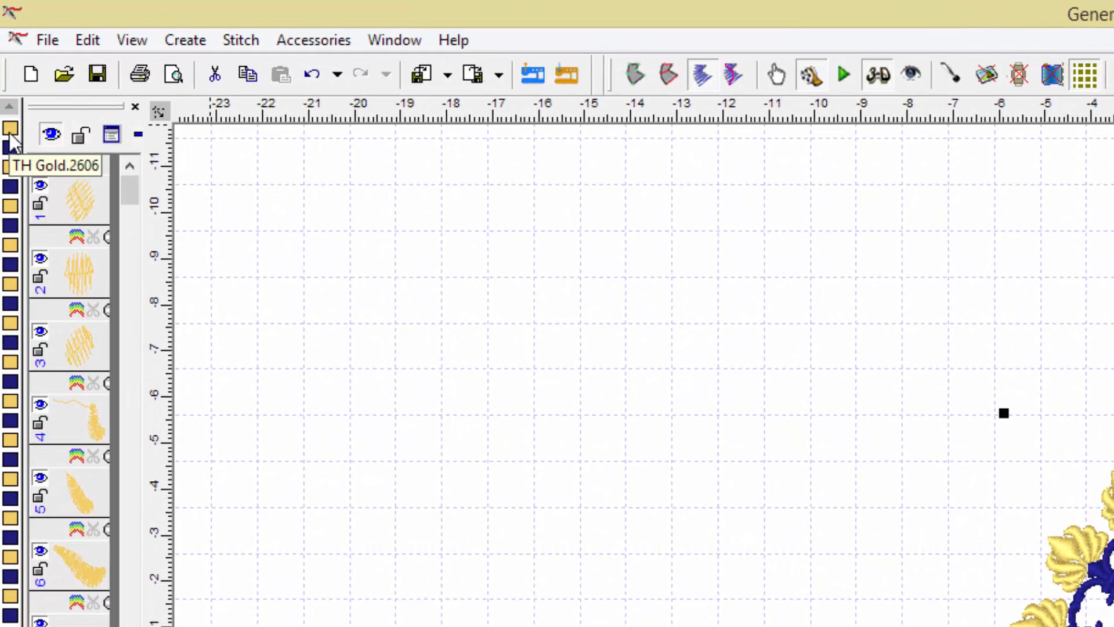
Step: Move all TH Gold.2606 objects to the top of the sewing order and regenerate the design's stitches
click(10, 132)
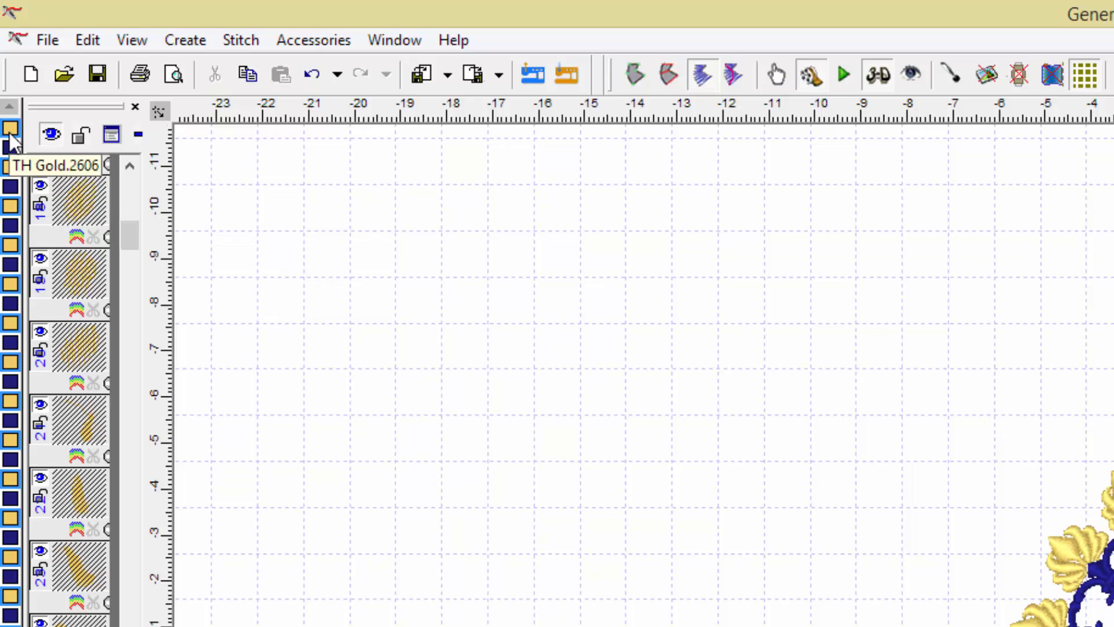
right_click(88, 194)
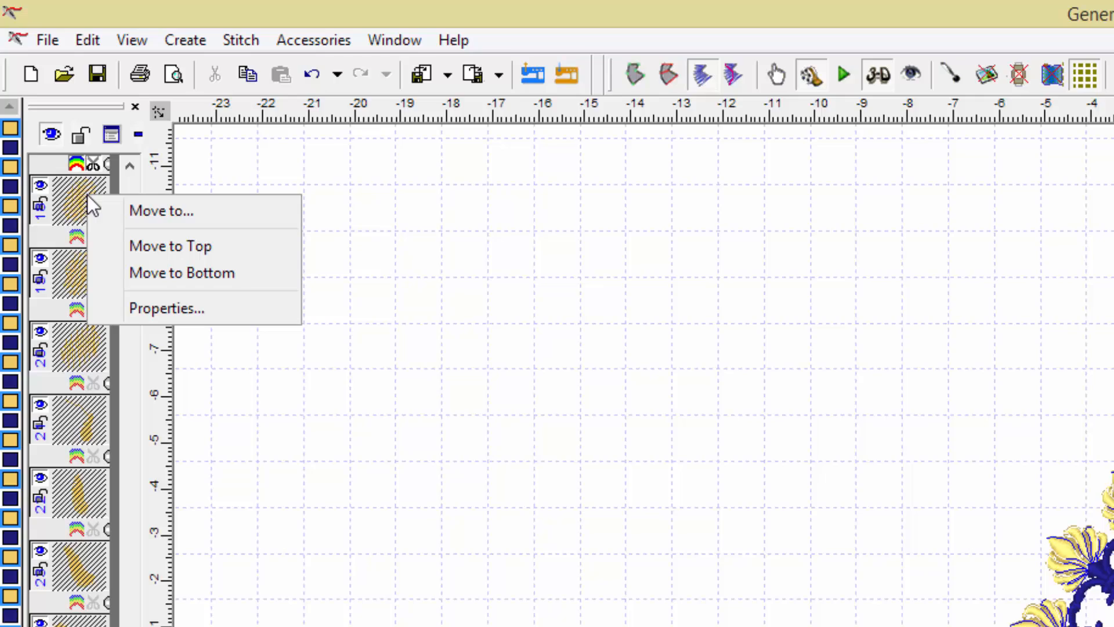
click(104, 242)
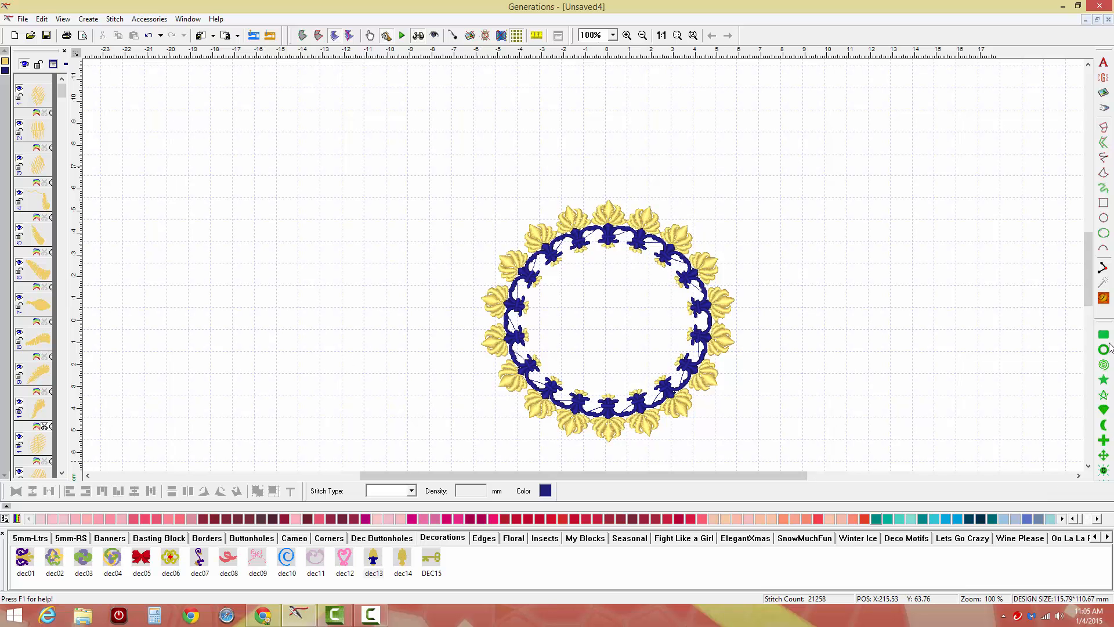
click(1104, 299)
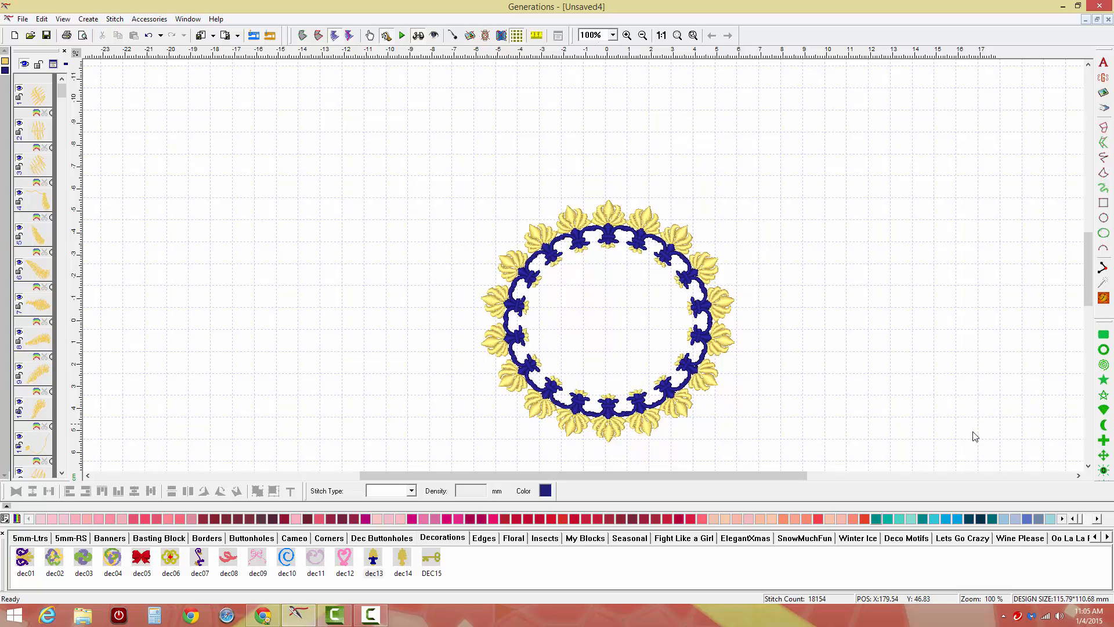
Step: Show the Winter Ice building blocks and start a new blank design
click(848, 537)
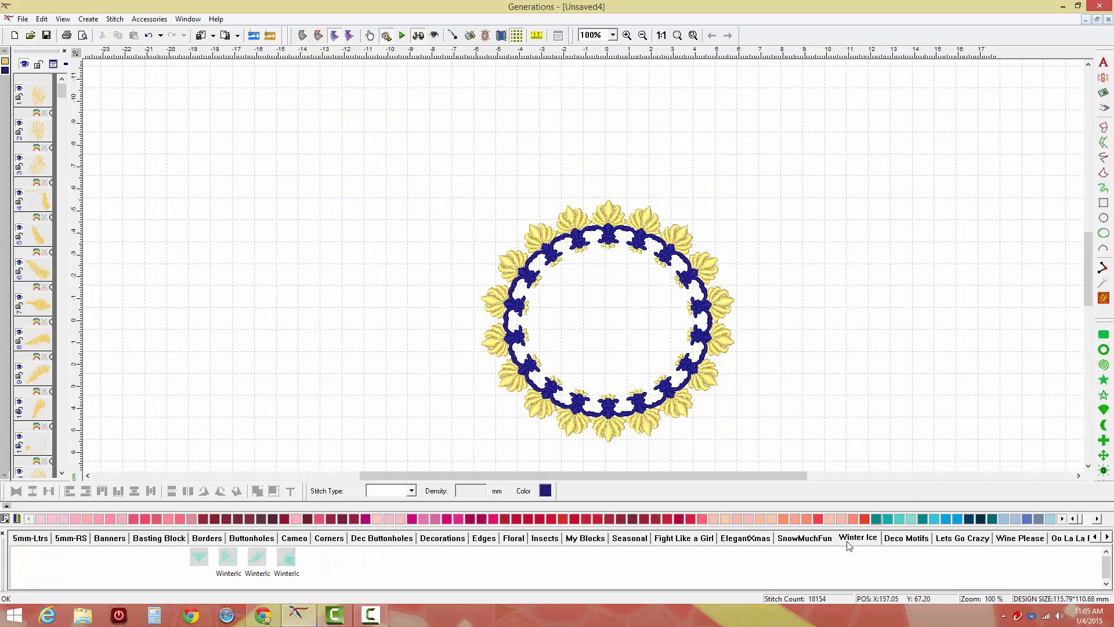
click(15, 35)
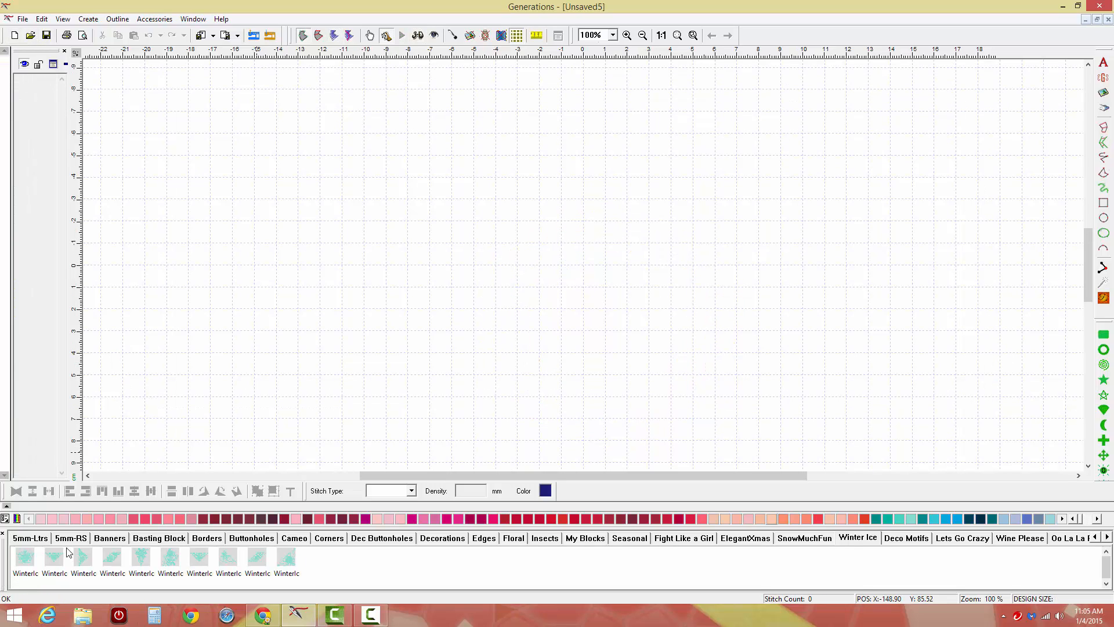
Step: Place the third and fourth Winter Ice building blocks, fitting the fourth snowflake scroll against the lower part of the first block
drag(87, 558, 254, 203)
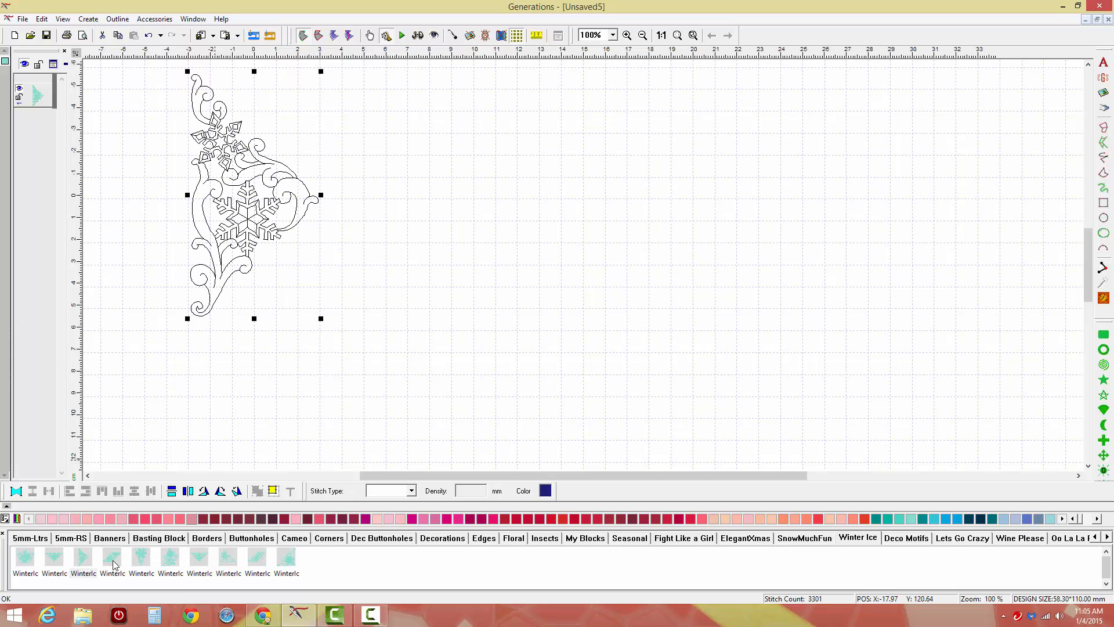
drag(113, 559, 592, 181)
drag(227, 257, 213, 261)
Step: Repeat the snowflake scroll block once along the row, generate the design's stitches and show them in realistic view
click(215, 259)
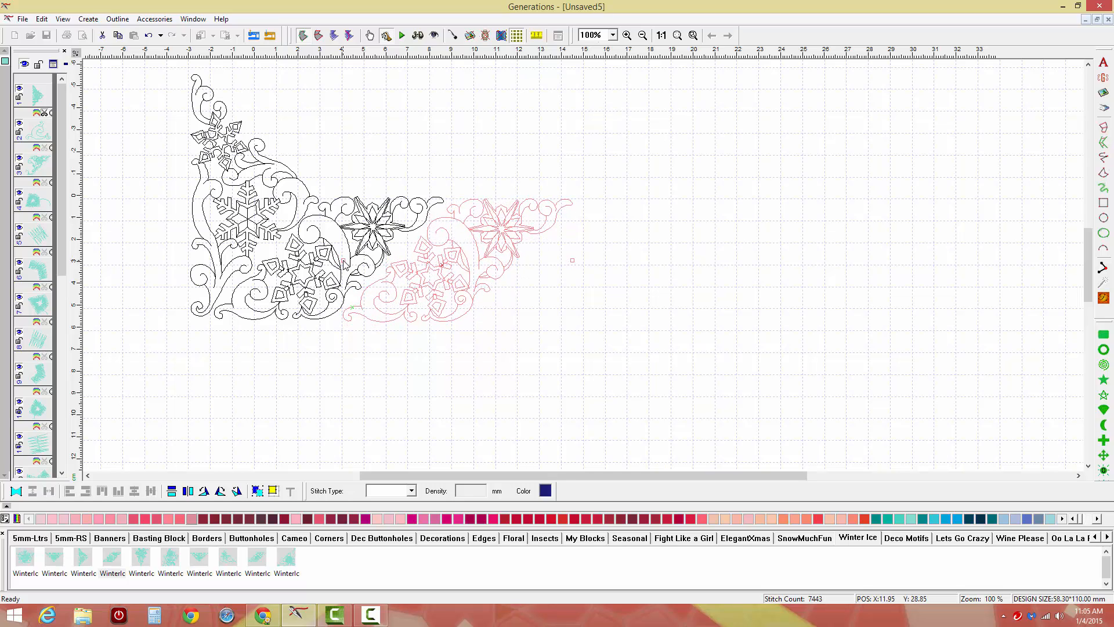
click(574, 265)
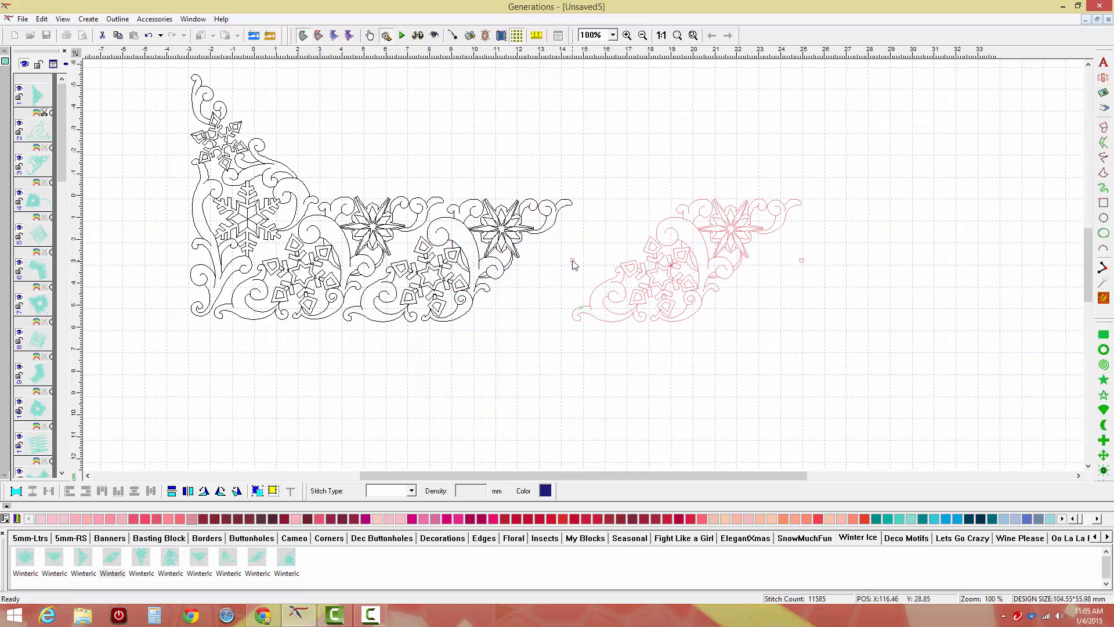
right_click(806, 249)
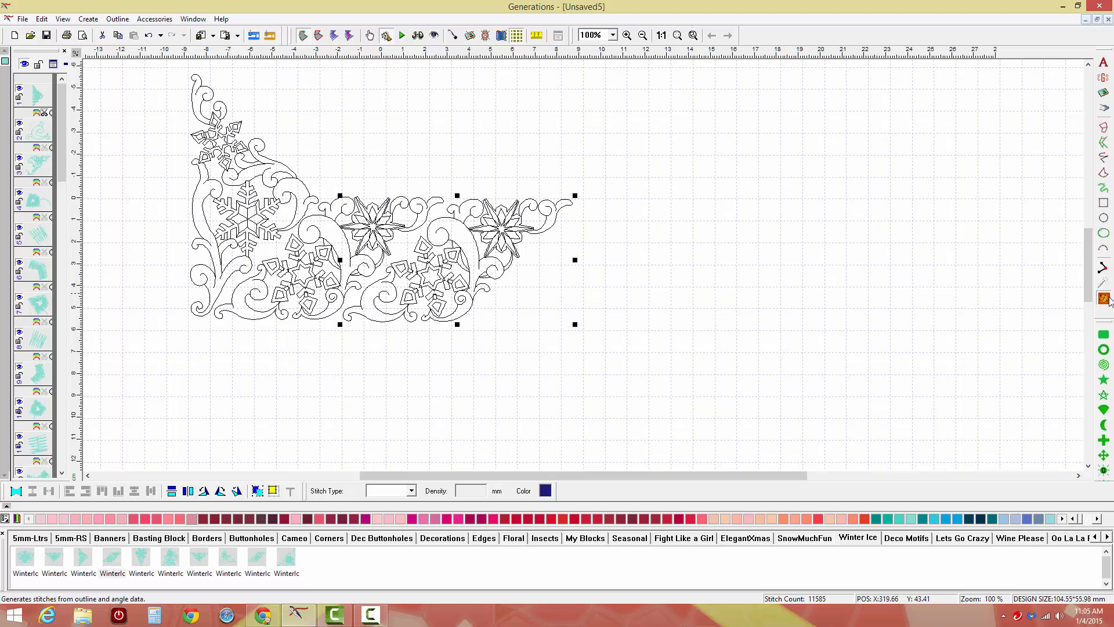
click(1105, 298)
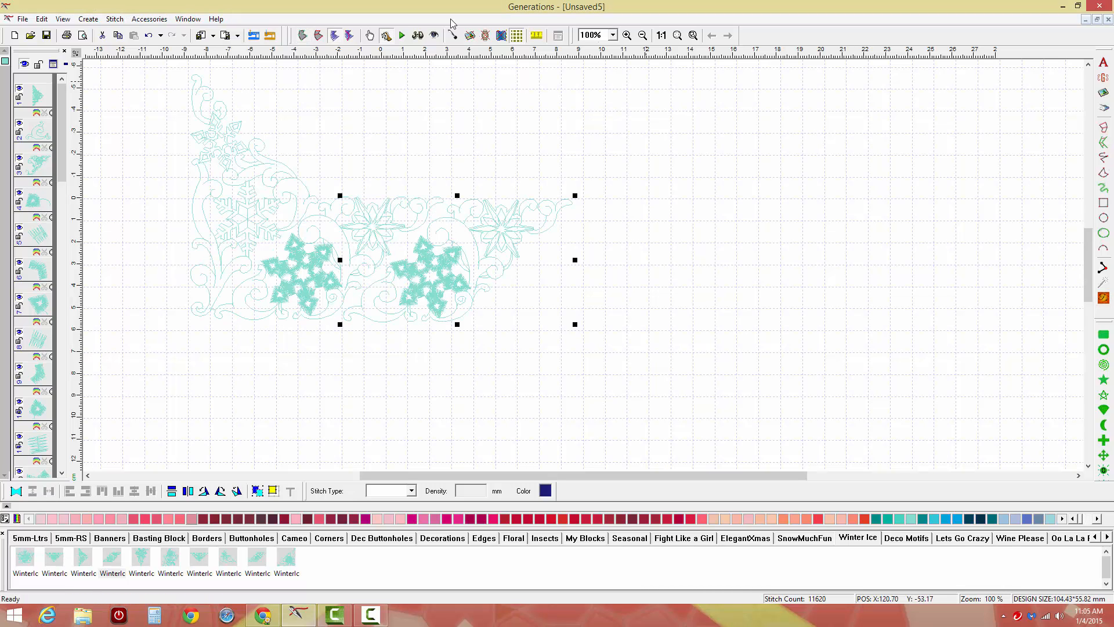
click(418, 37)
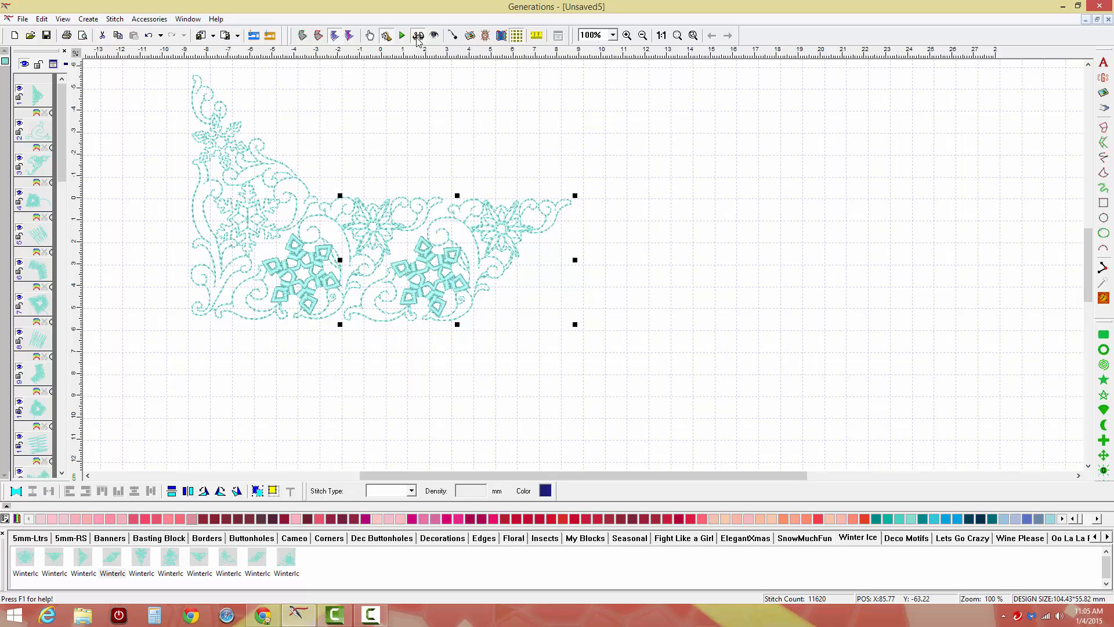
Step: Start a new blank design and place the Wine07 and Wine06 building blocks from Wine Please side by side
click(15, 35)
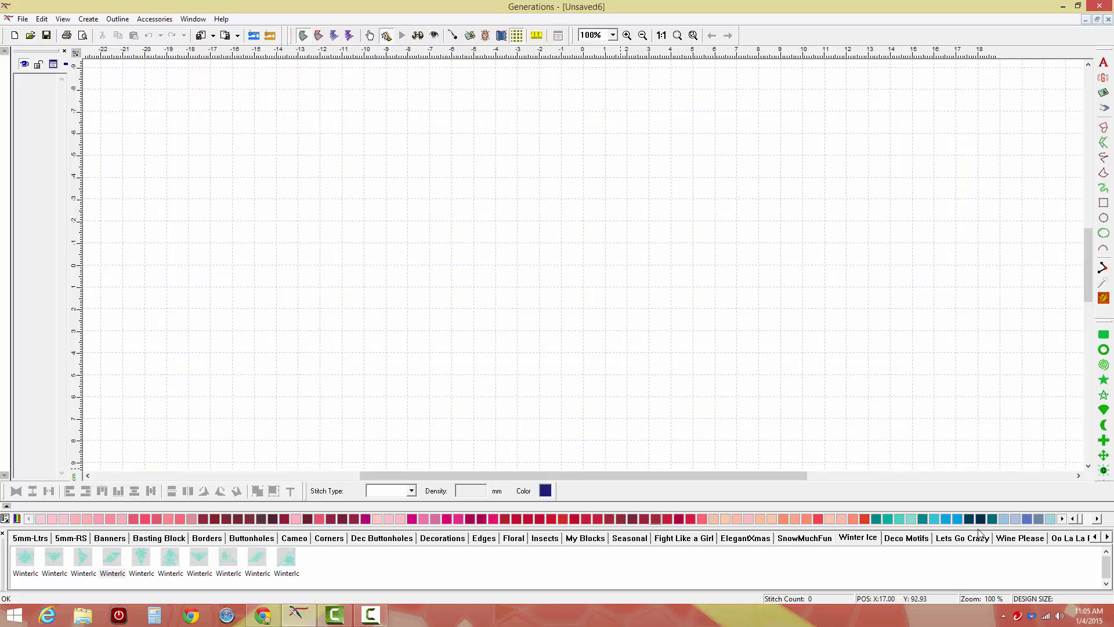
click(1019, 537)
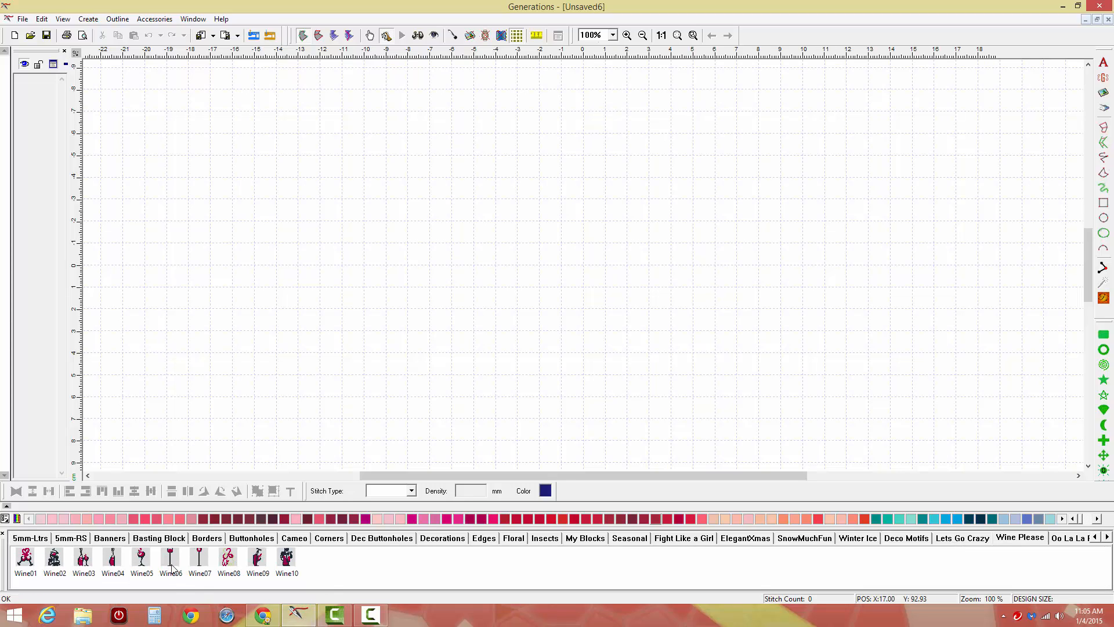
drag(197, 568, 318, 280)
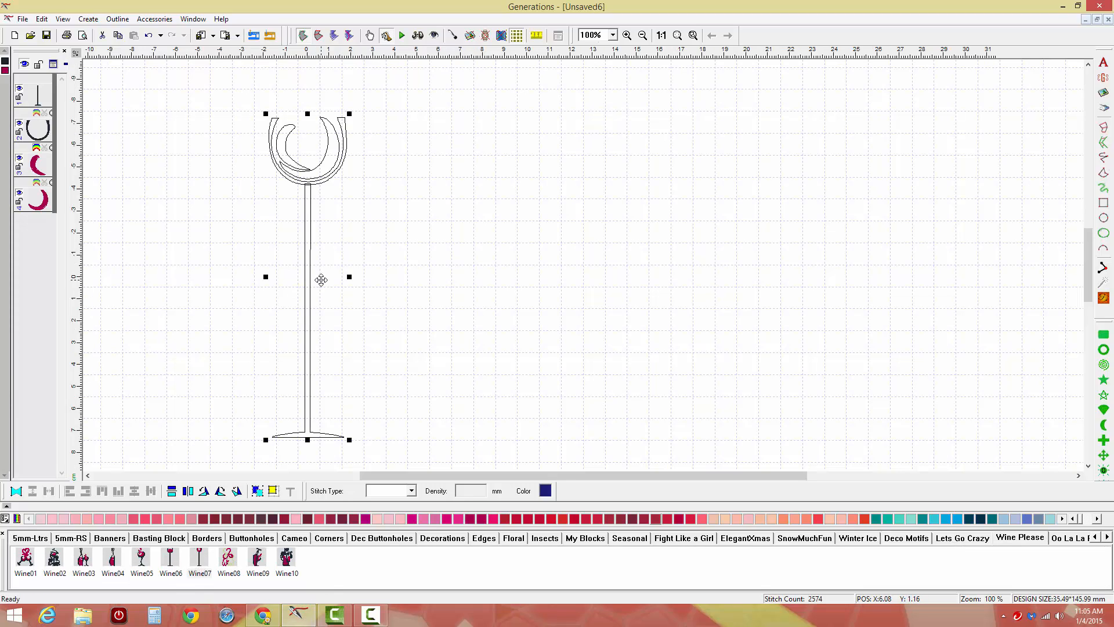
drag(171, 562, 381, 309)
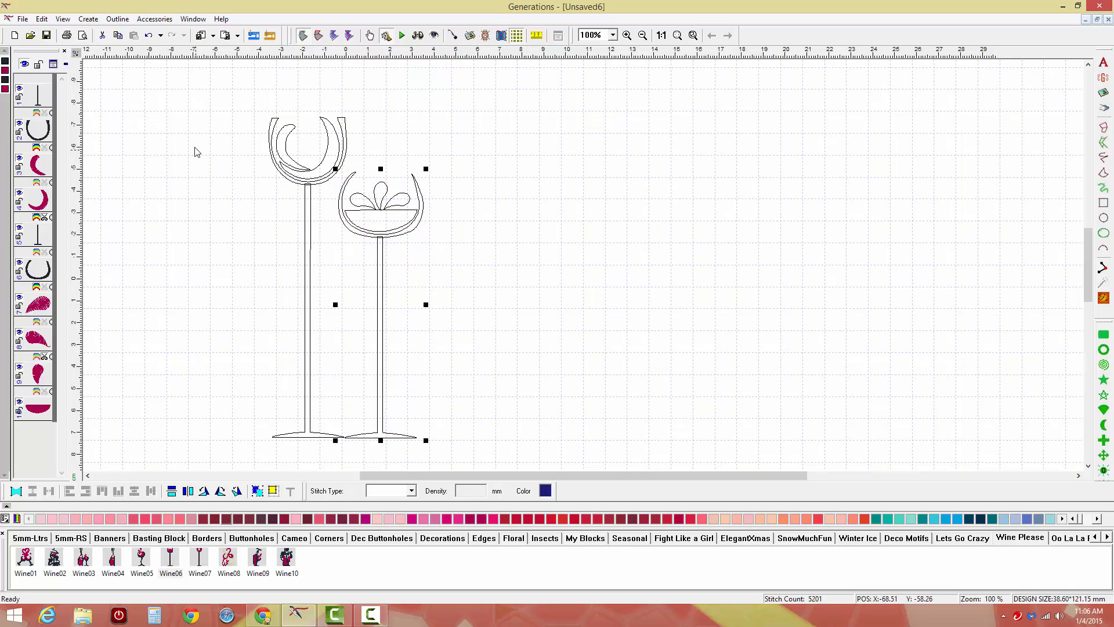
Step: Align both wine glasses along their bottom edges, generate their stitches and show them in realistic view
drag(193, 95, 508, 458)
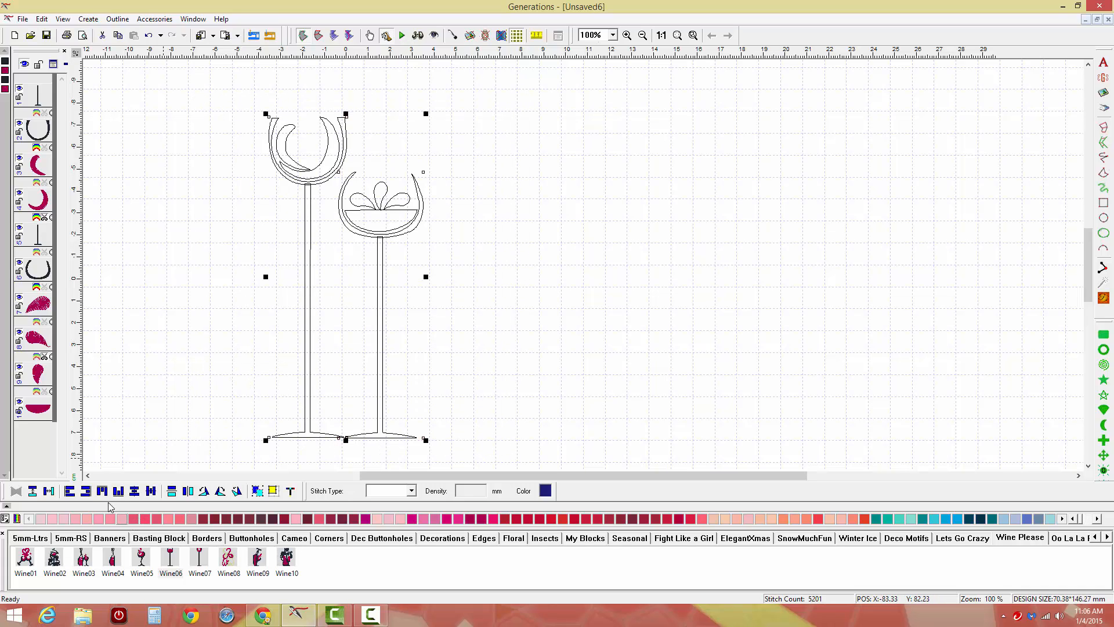
click(118, 492)
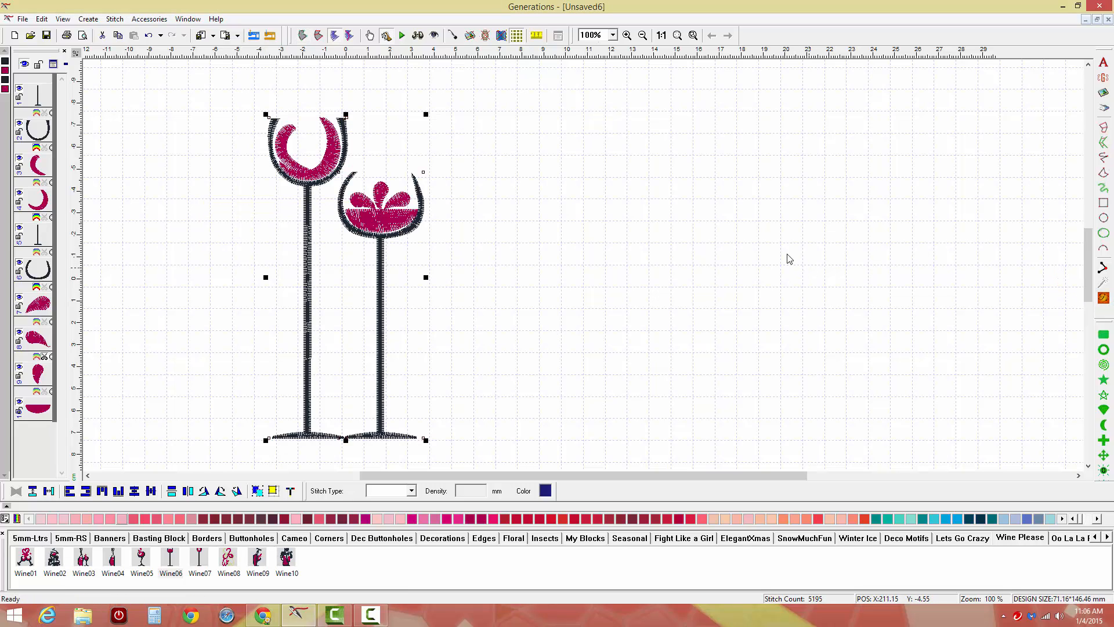
click(419, 36)
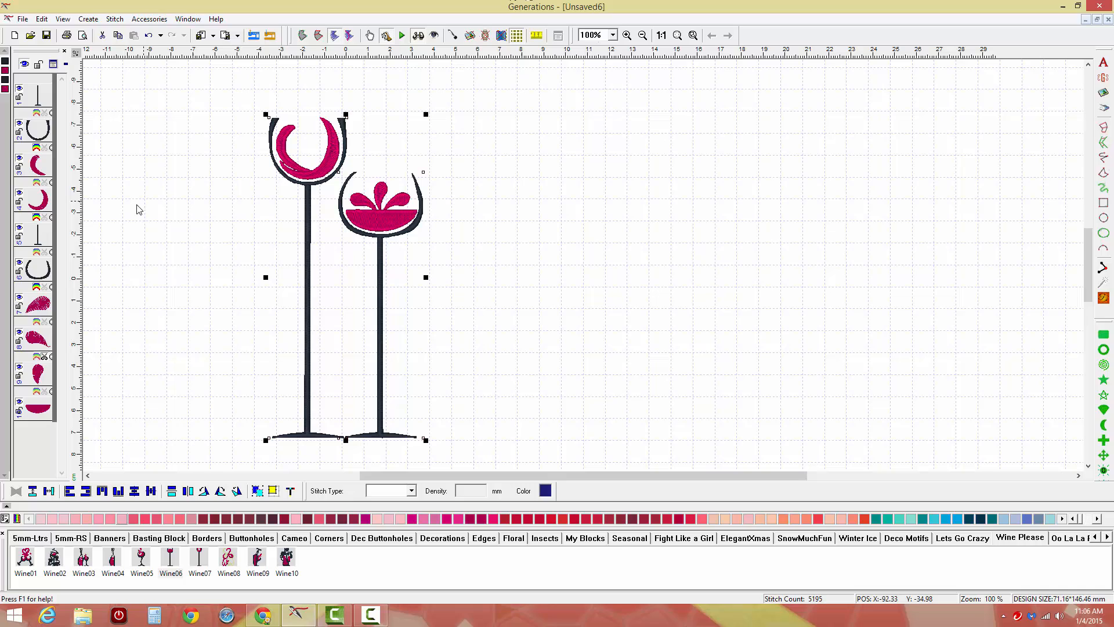
Step: Move all the black glass outline and stem objects to the top of the sewing order and regenerate the stitches
click(4, 67)
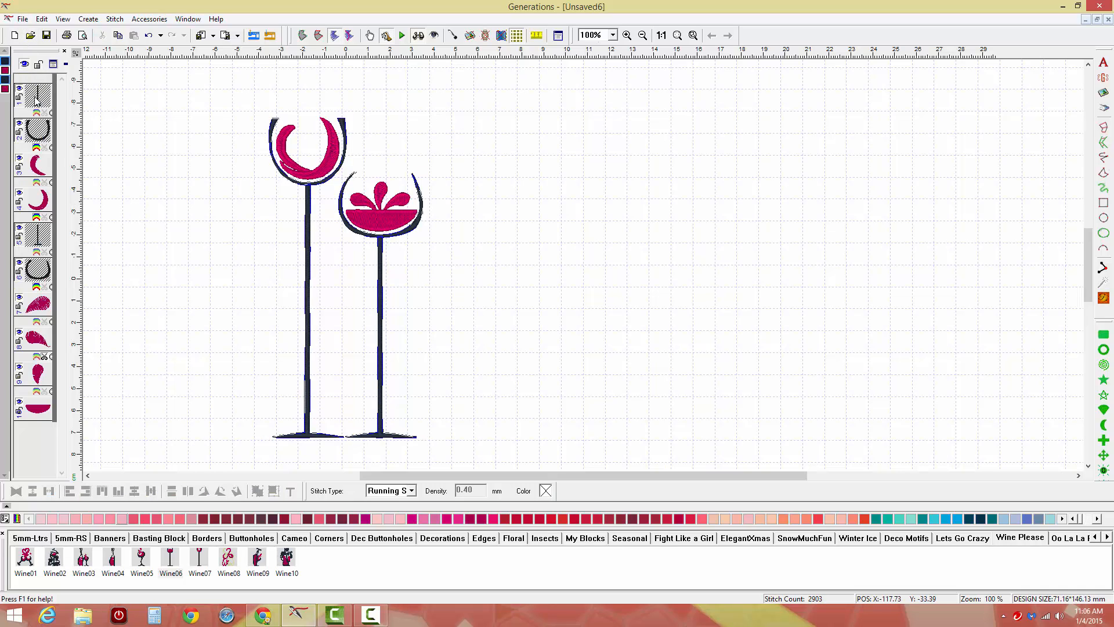
right_click(49, 94)
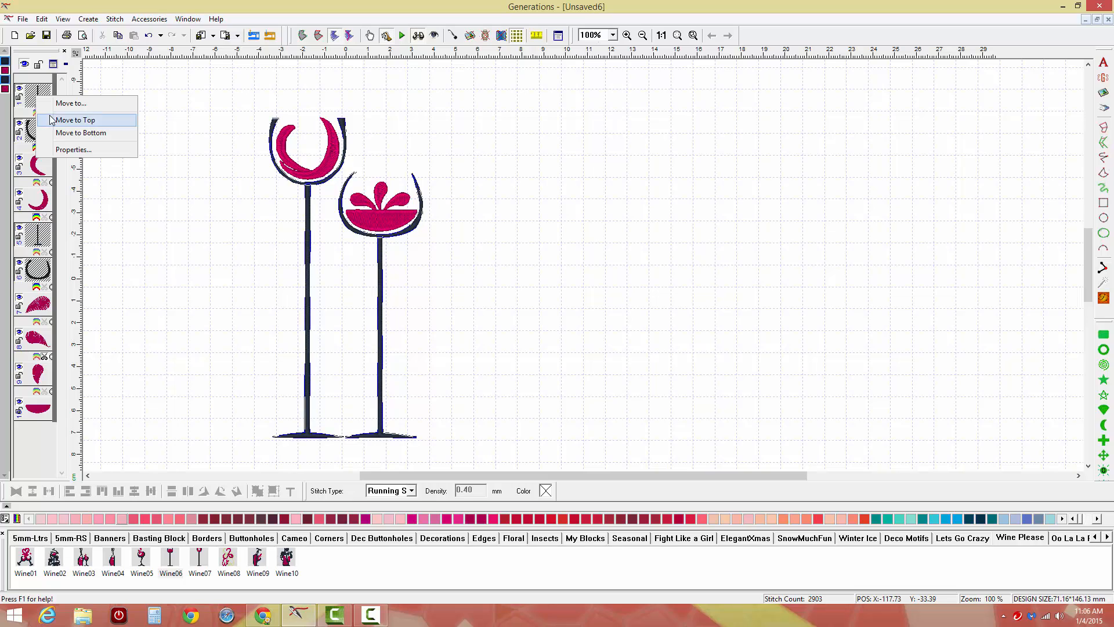
click(53, 118)
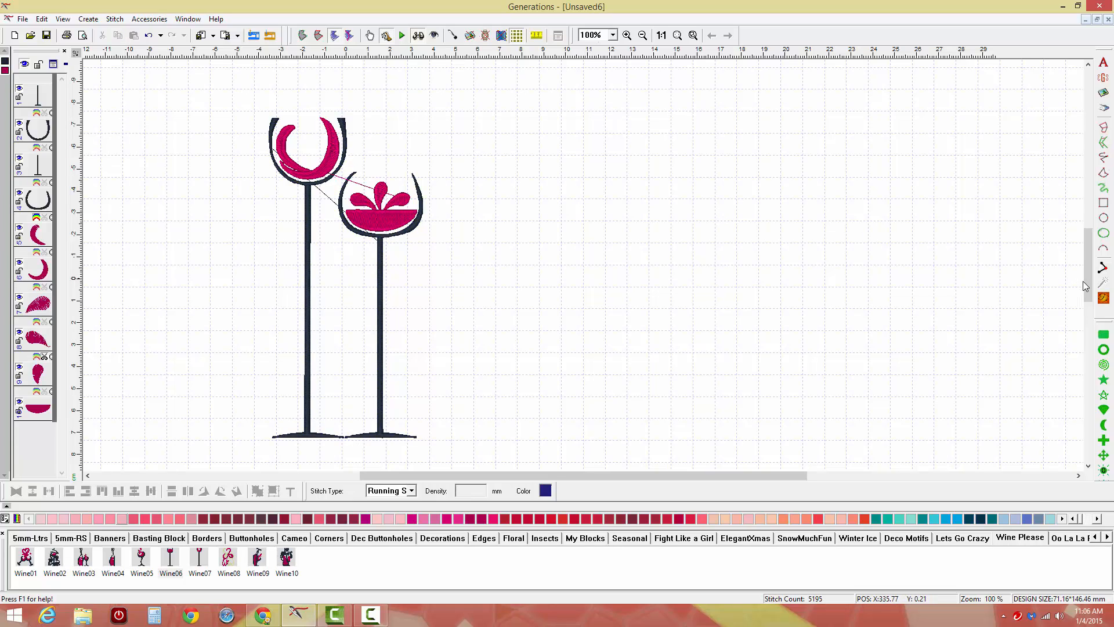
click(1104, 299)
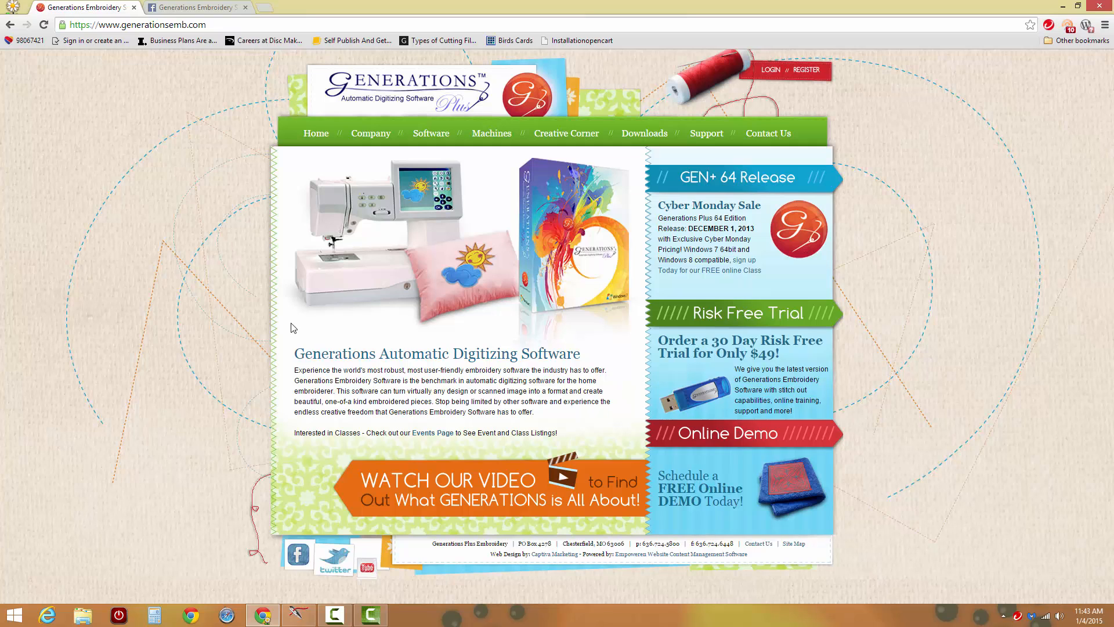
Step: Switch to Chrome and open the Building Blocks page from Great Accessories on the Generations website
mouse_move(431, 135)
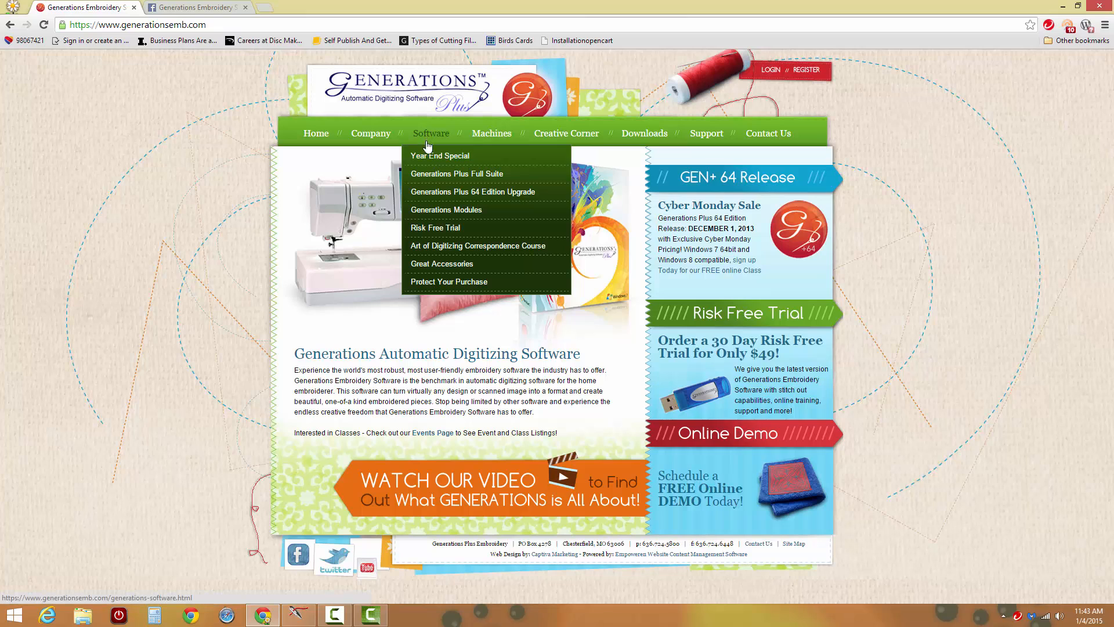
click(455, 265)
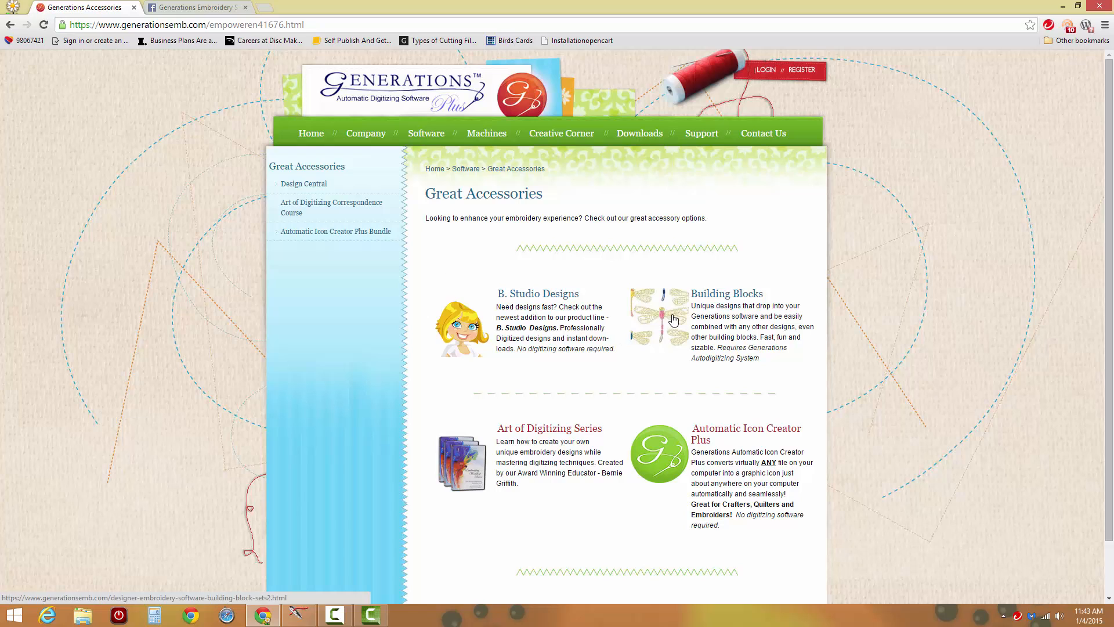
mouse_move(579, 144)
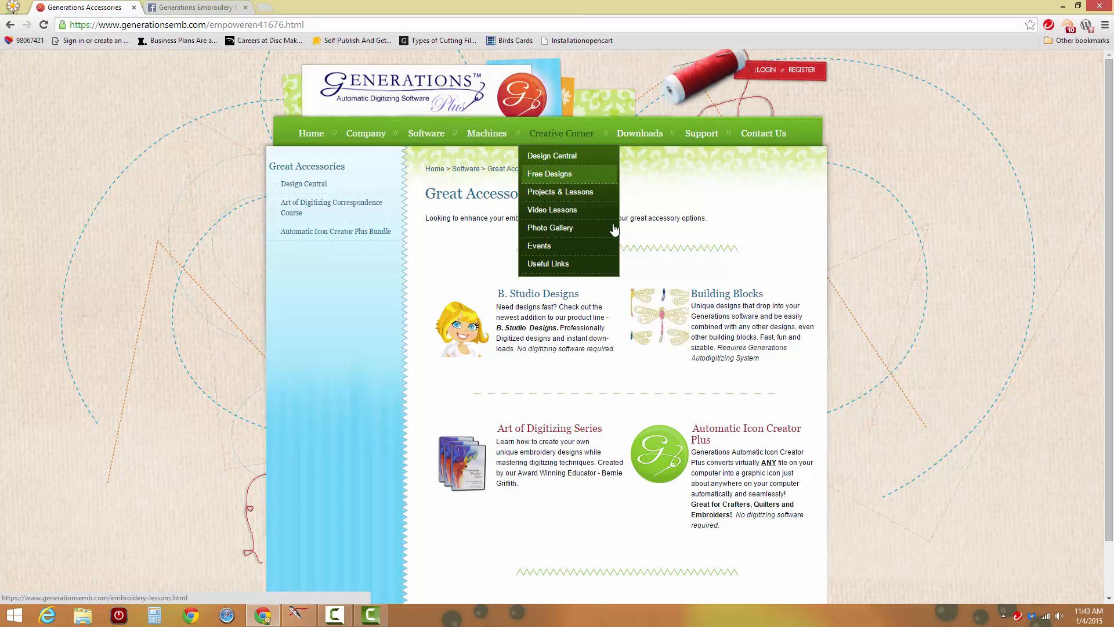
click(709, 302)
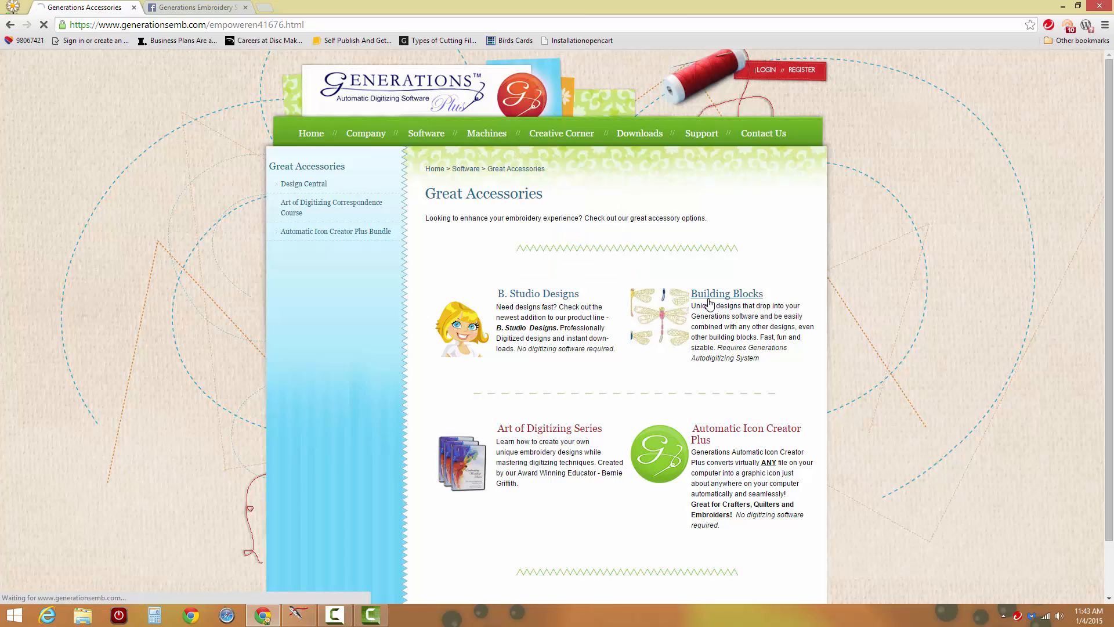
Step: Preview the first three sets in the Designer Series Collections, starting with the fleur-de-lis designs
scroll(710, 303, down, 2)
scroll(709, 303, down, 4)
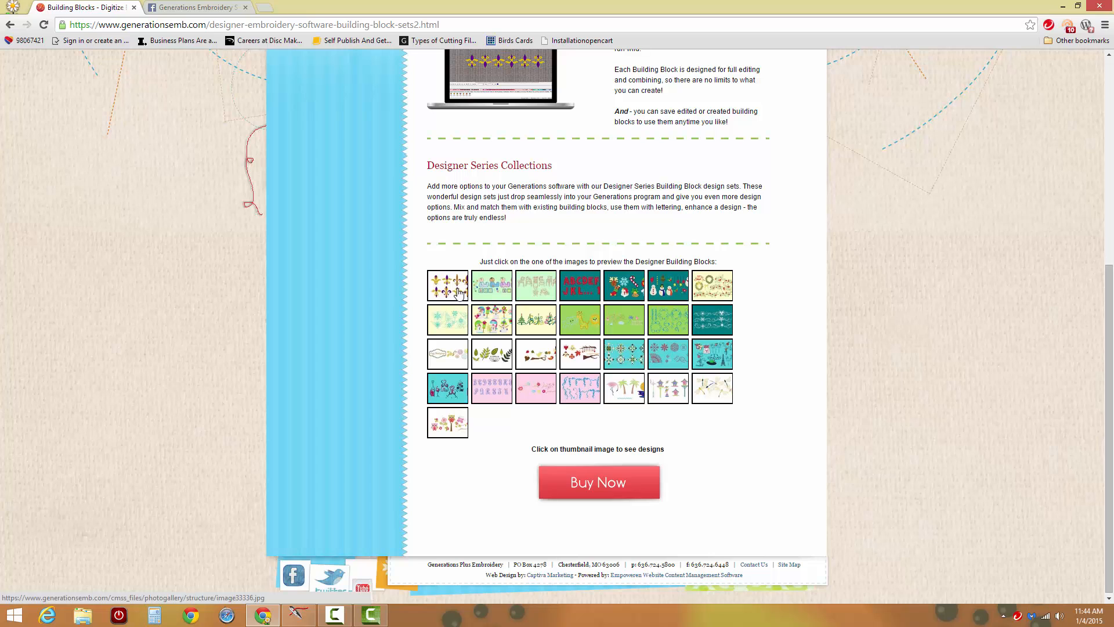
click(456, 291)
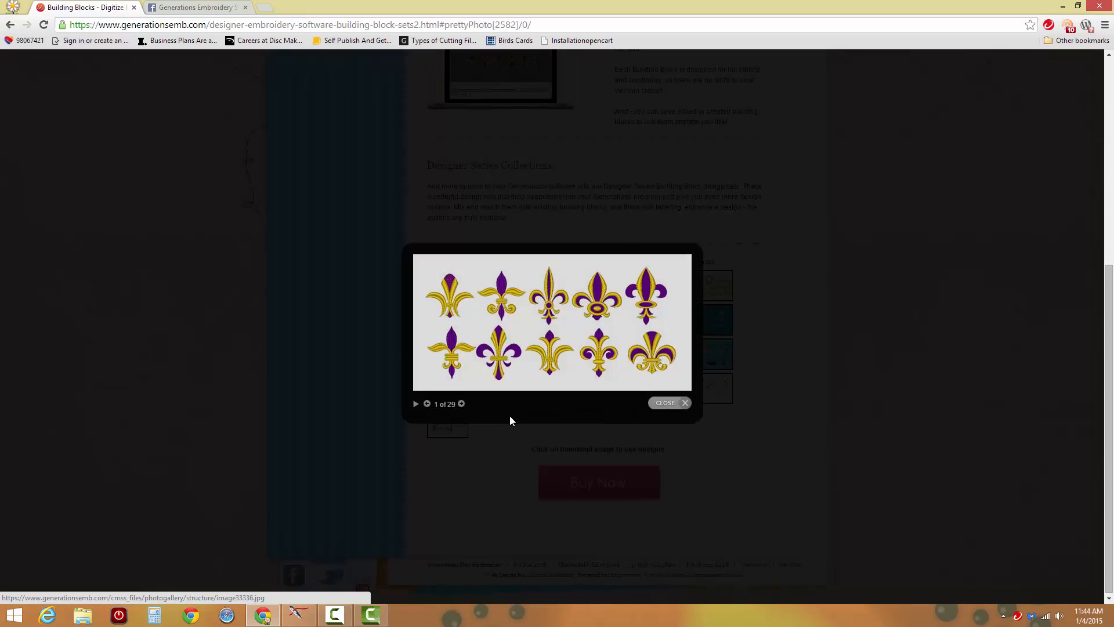
click(461, 405)
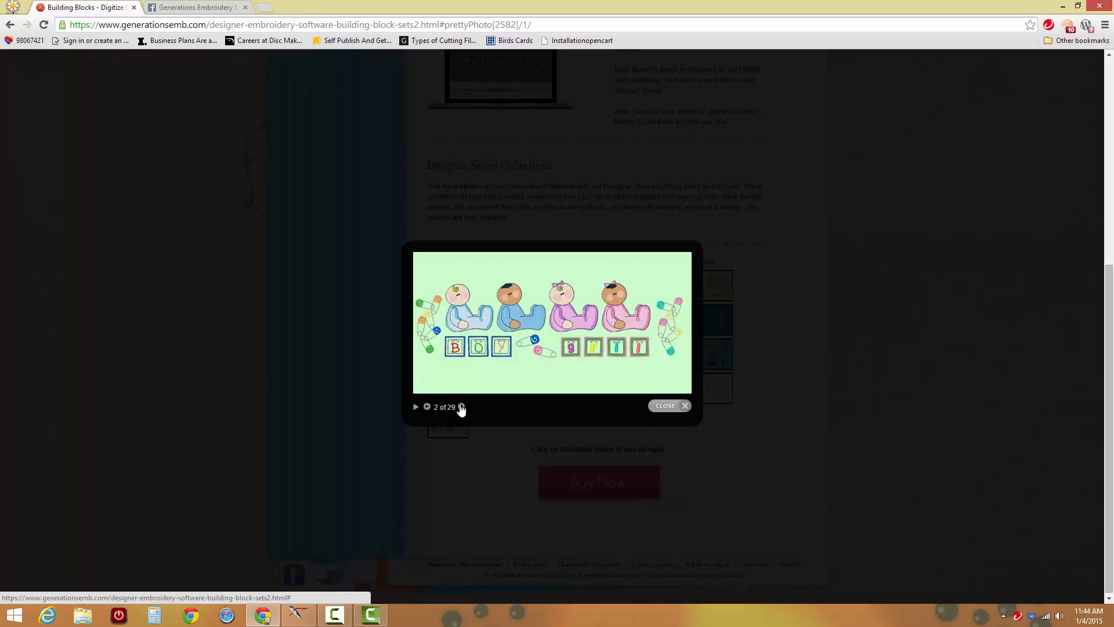
click(462, 407)
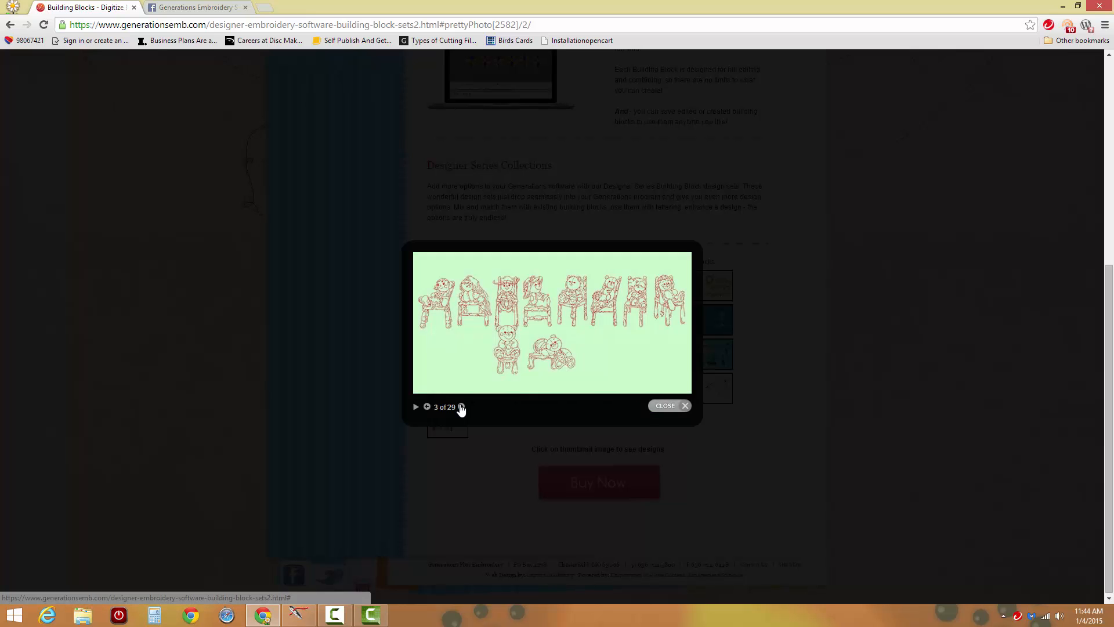